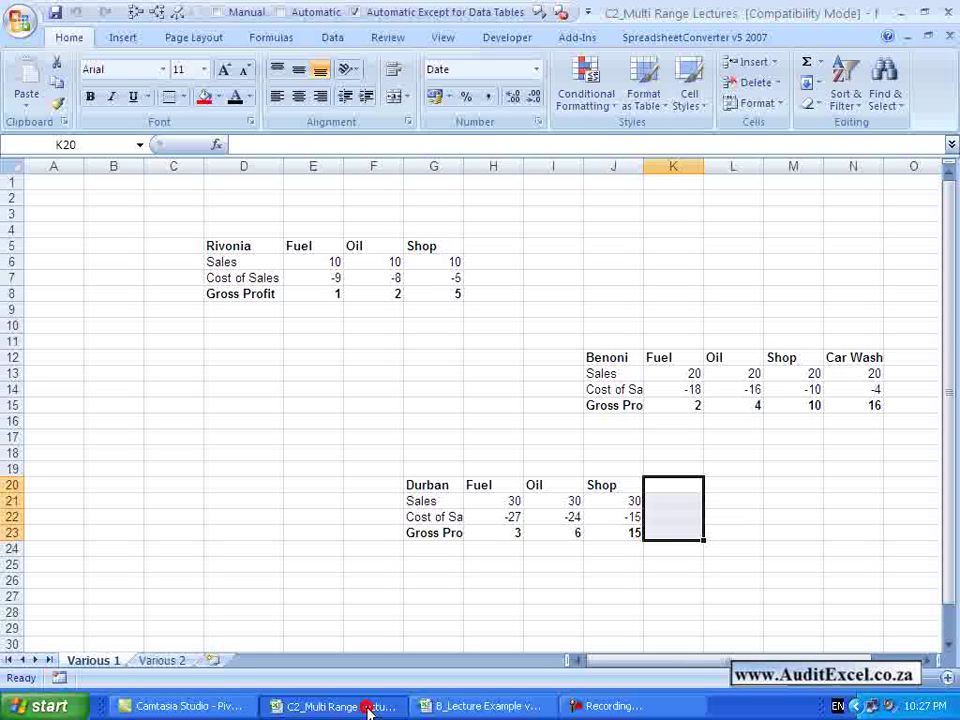
- View the branch tables on the Various 2 sheet and return to the Various 1 sheet
{"action": "left_click", "coordinate": [368, 708]}
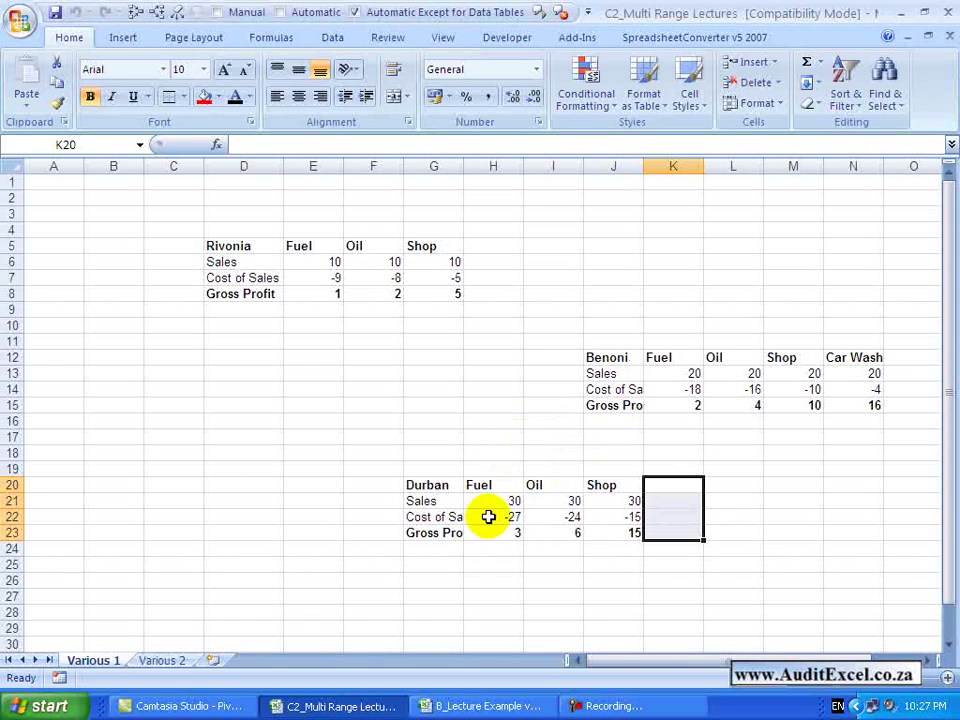
{"action": "left_click", "coordinate": [161, 660]}
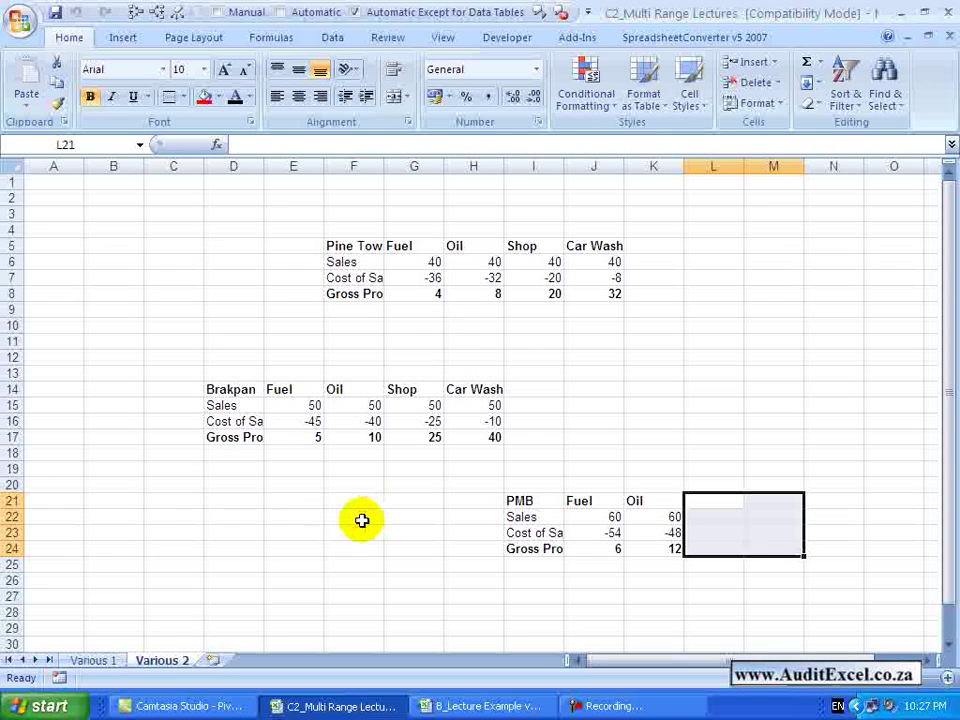
{"action": "left_click", "coordinate": [98, 656]}
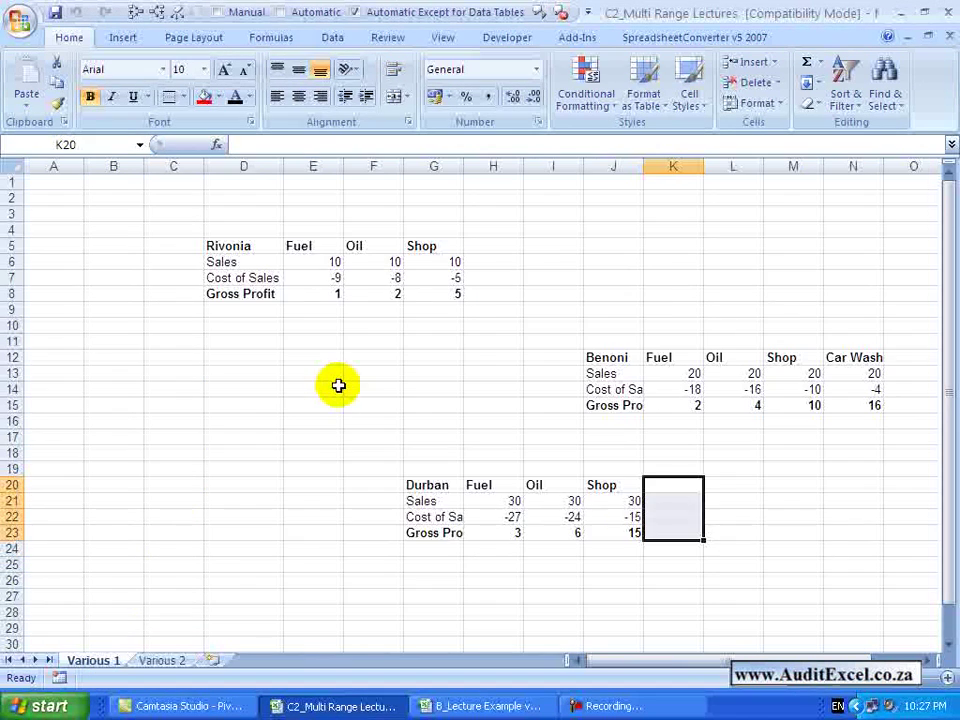
- Start the PivotTable and PivotChart Wizard from empty cell D16 and choose multiple consolidation ranges as the data source for a PivotTable
{"action": "left_click", "coordinate": [262, 418]}
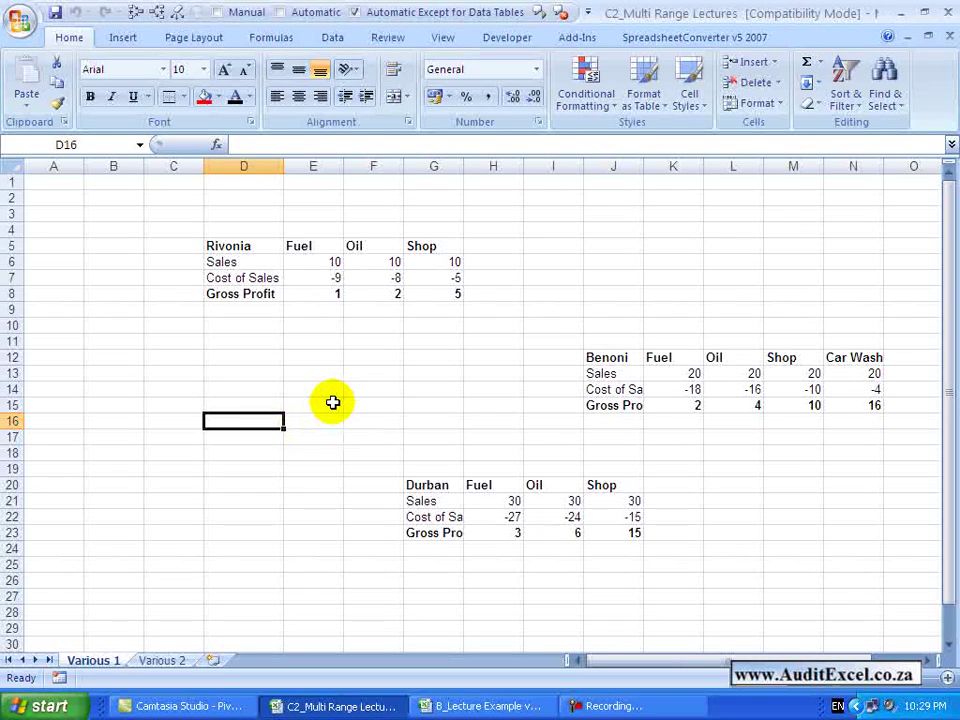
{"action": "key", "text": "alt"}
{"action": "key", "text": "d"}
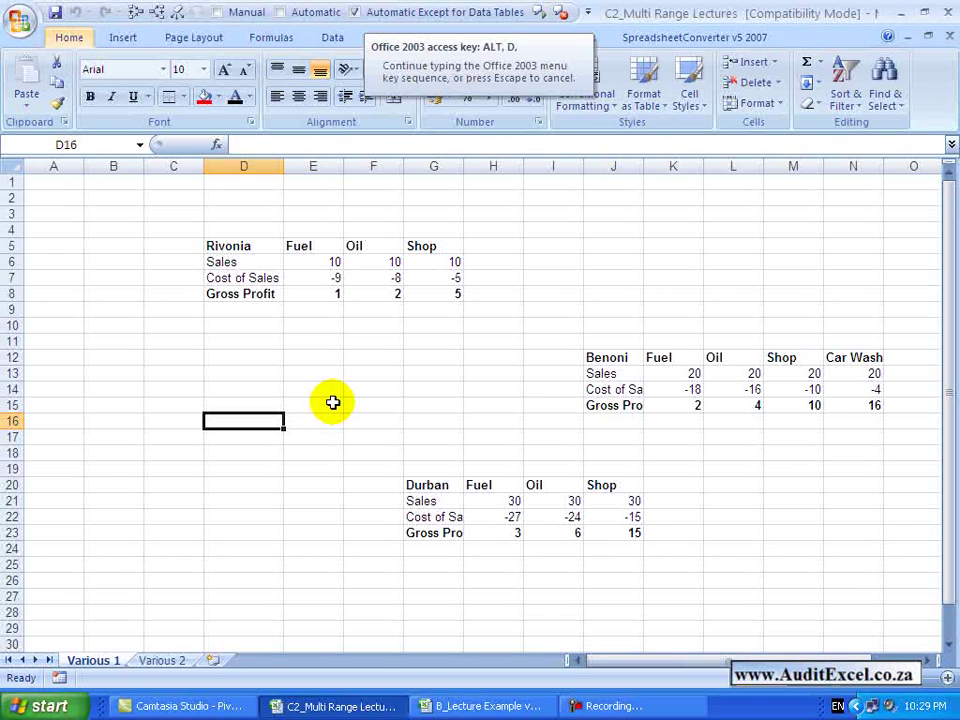
{"action": "key", "text": "p"}
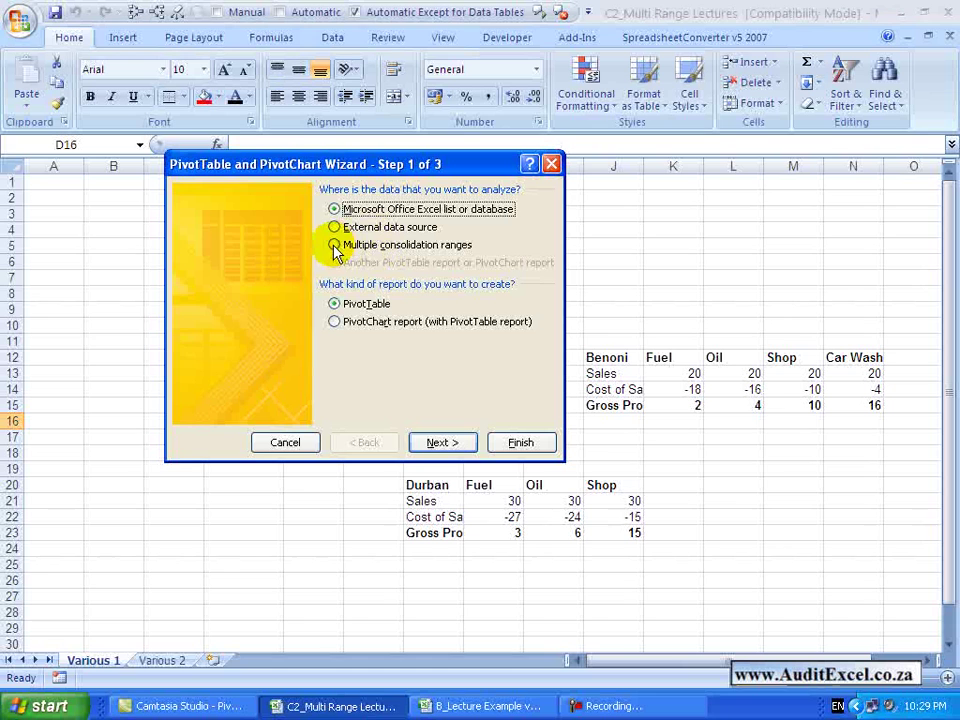
{"action": "left_click", "coordinate": [335, 248]}
{"action": "left_click", "coordinate": [435, 446]}
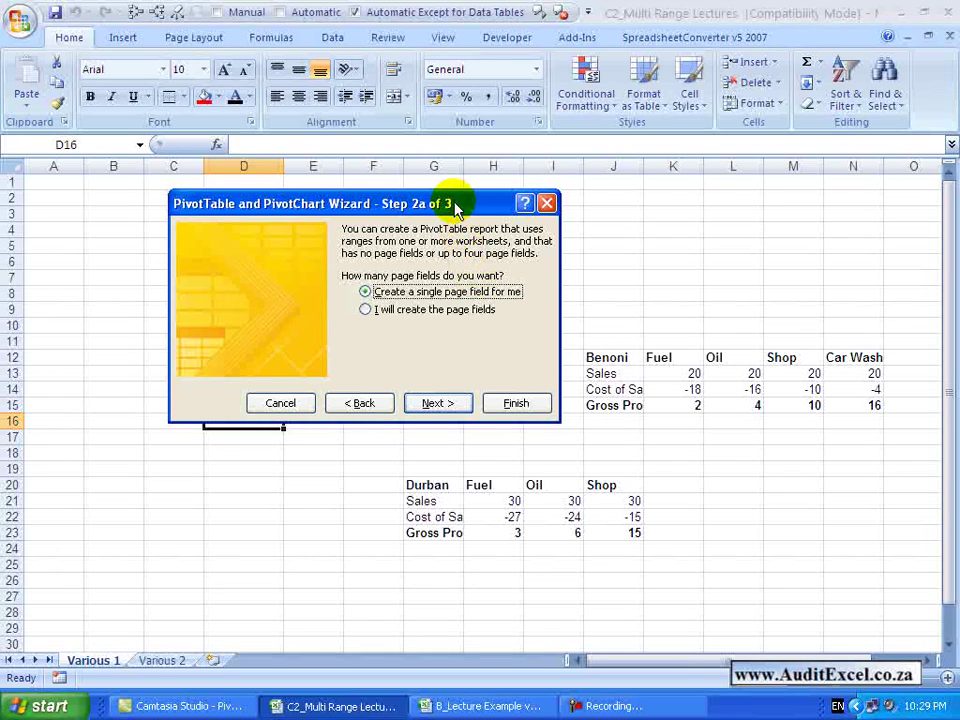
- Choose to create the page fields manually and set the number of page fields to 2
{"action": "left_click_drag", "start_coordinate": [455, 207], "coordinate": [293, 337]}
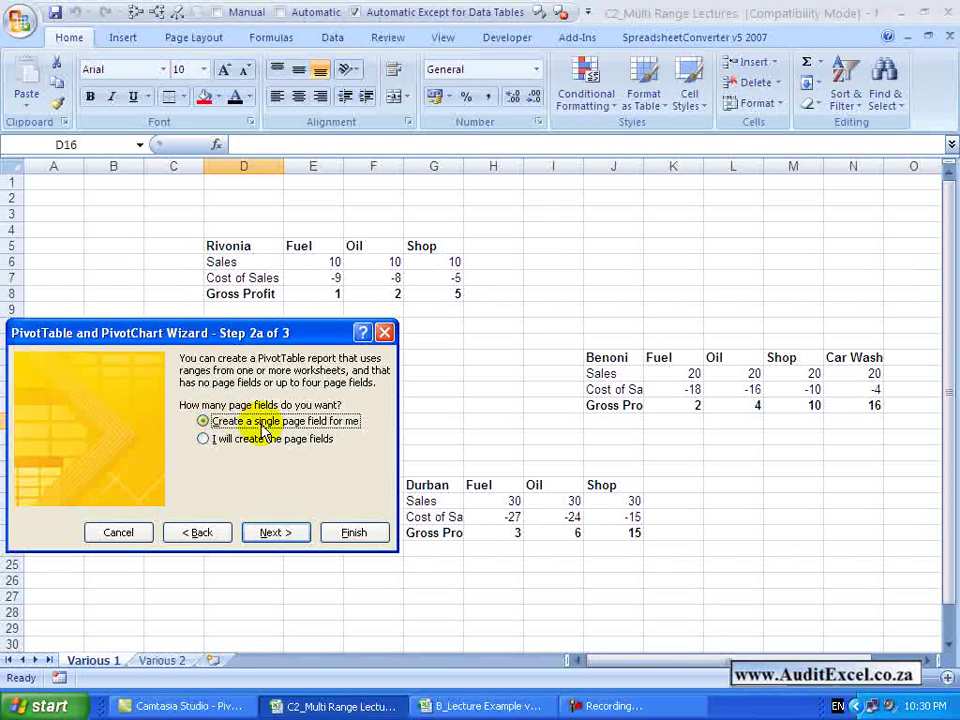
{"action": "left_click", "coordinate": [204, 440]}
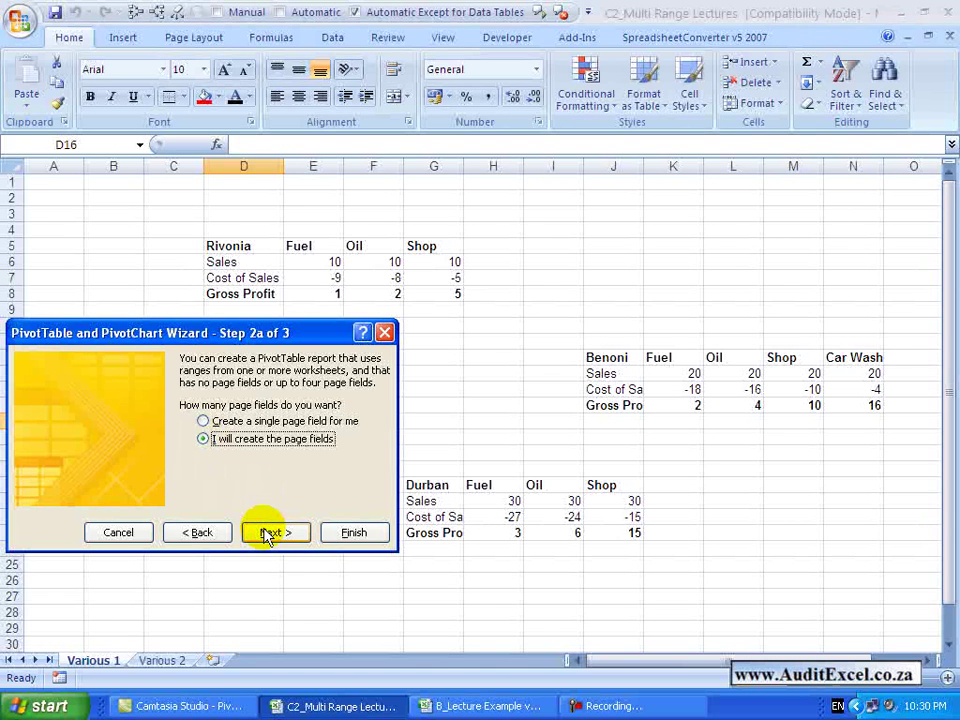
{"action": "left_click", "coordinate": [268, 533]}
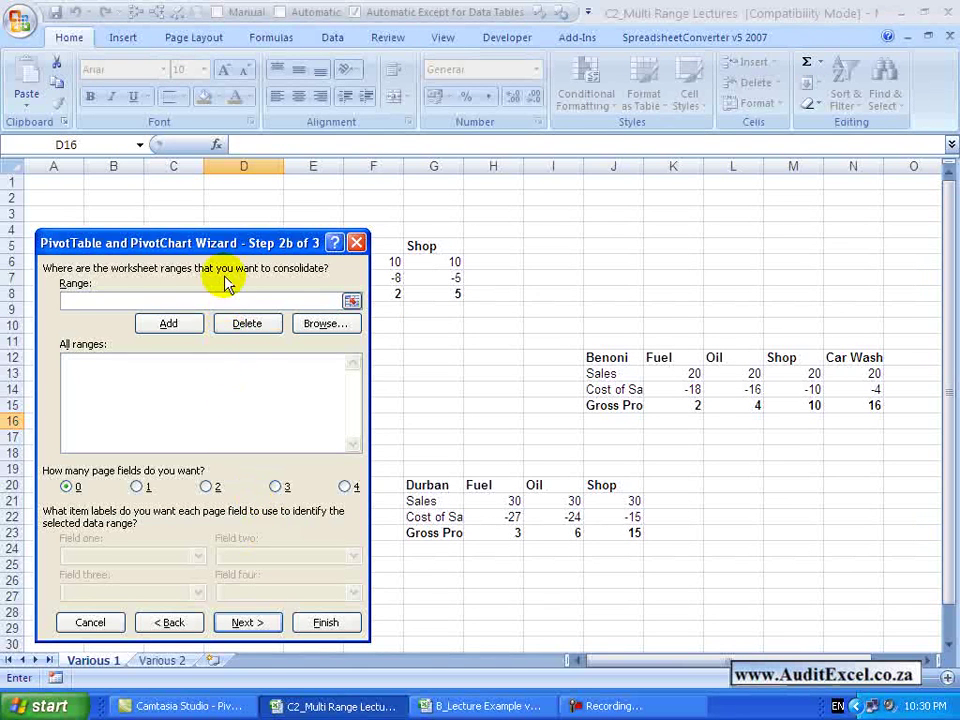
{"action": "left_click_drag", "start_coordinate": [220, 247], "coordinate": [225, 240]}
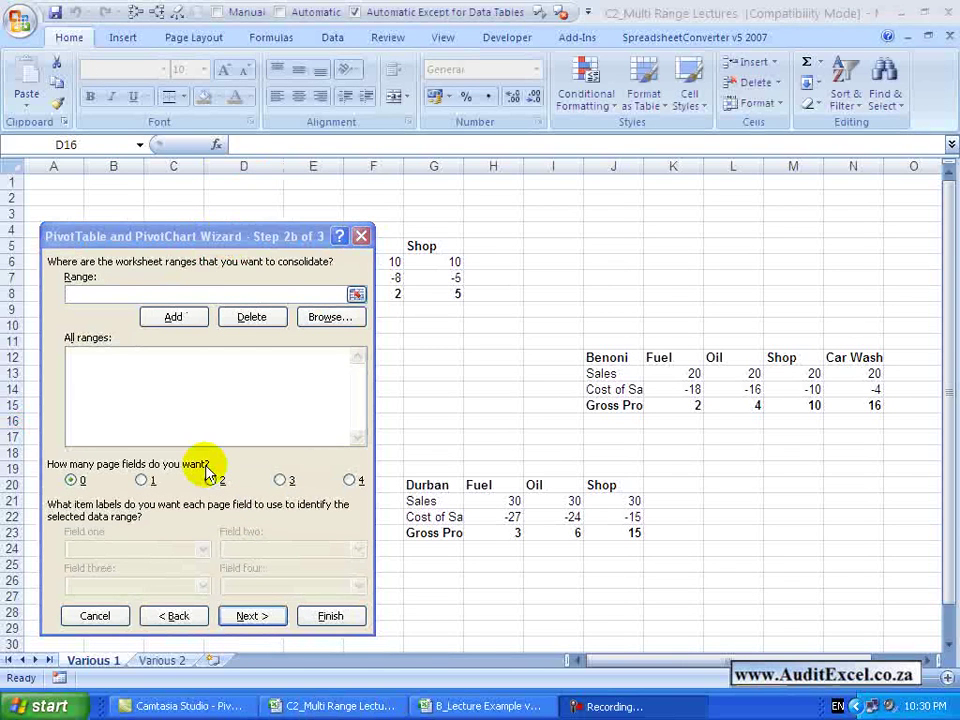
{"action": "left_click", "coordinate": [188, 440]}
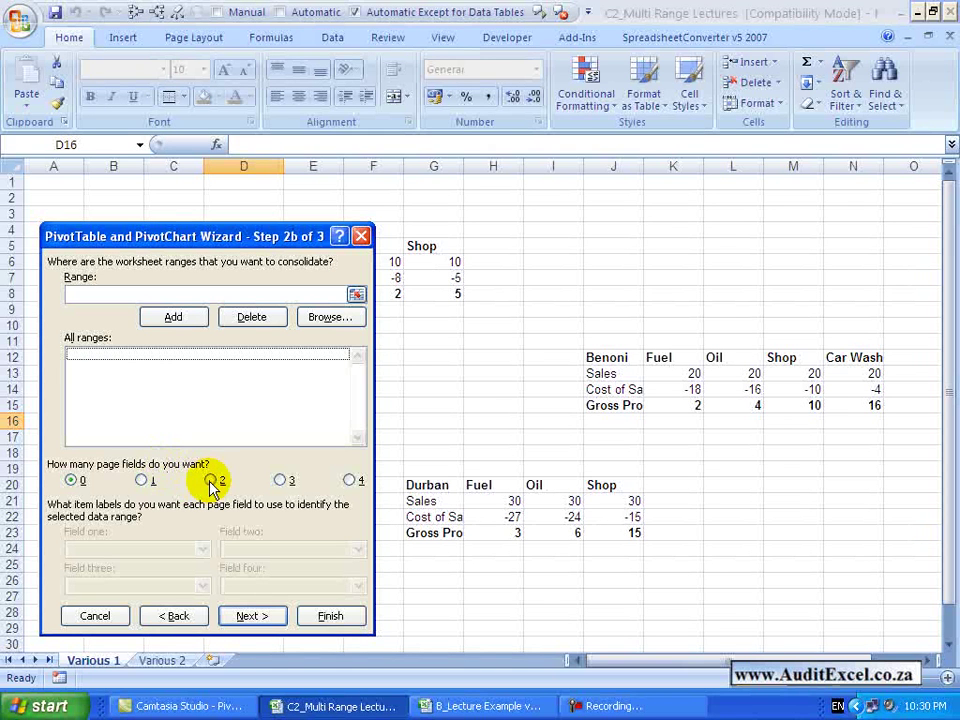
{"action": "left_click", "coordinate": [211, 481]}
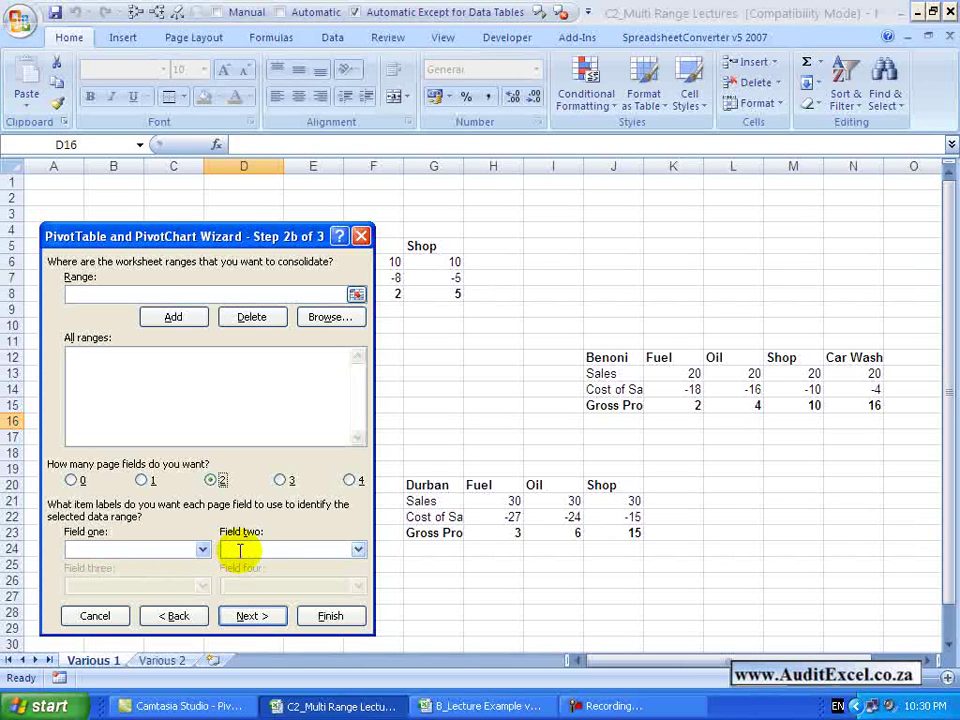
- Add the Rivonia table, 'Various 1'!$D$5:$G$8, to the ranges to consolidate
{"action": "left_click_drag", "start_coordinate": [246, 236], "coordinate": [233, 333]}
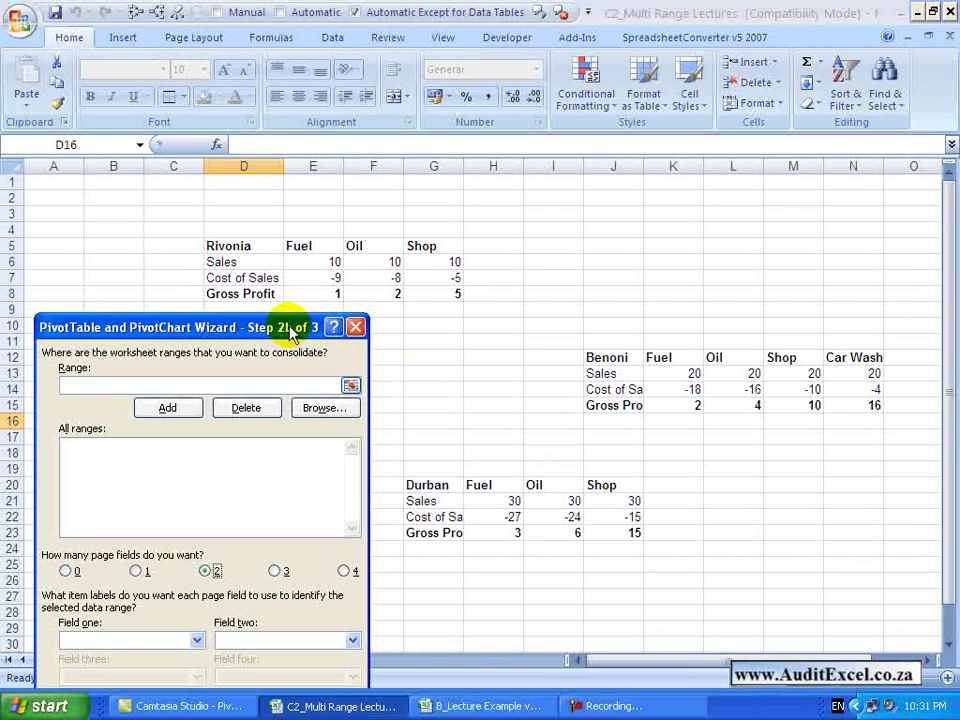
{"action": "left_click", "coordinate": [197, 385]}
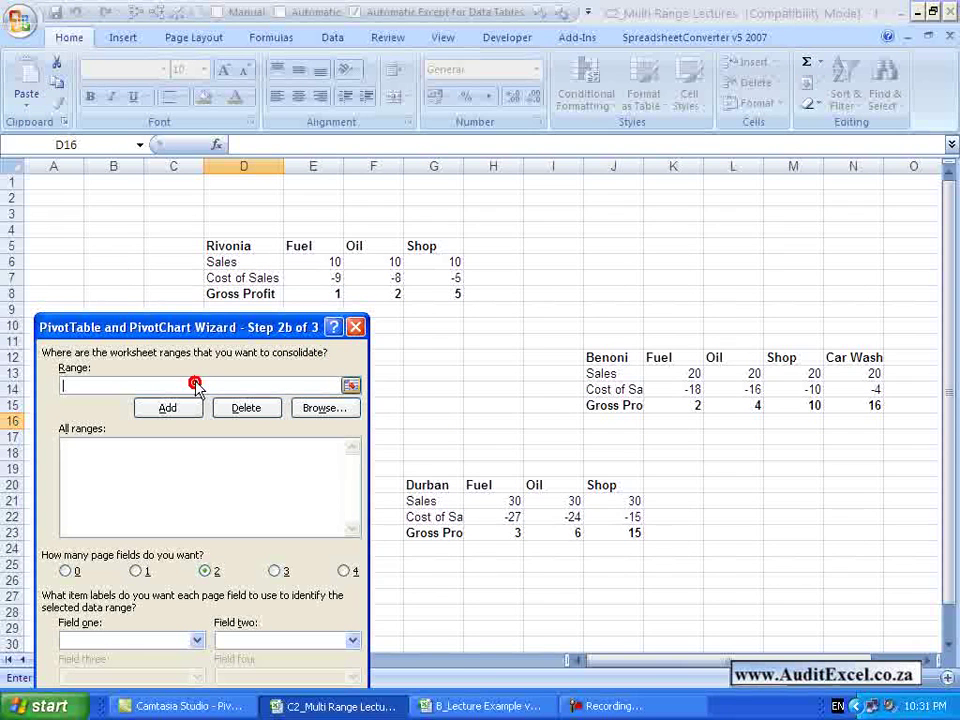
{"action": "left_click", "coordinate": [231, 246]}
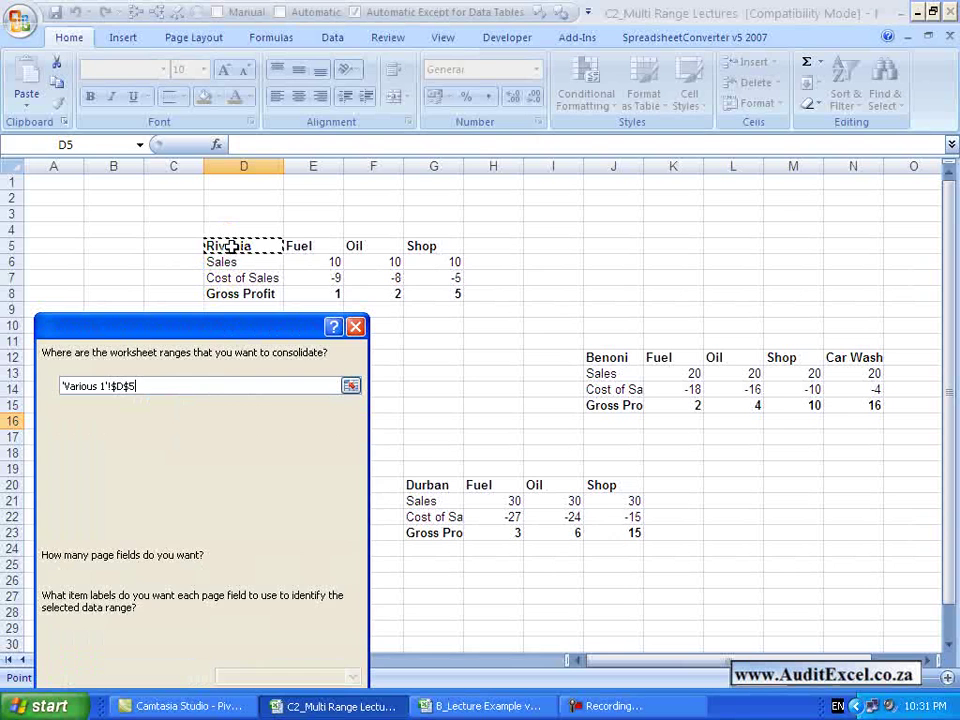
{"action": "left_click_drag", "start_coordinate": [231, 246], "coordinate": [409, 287]}
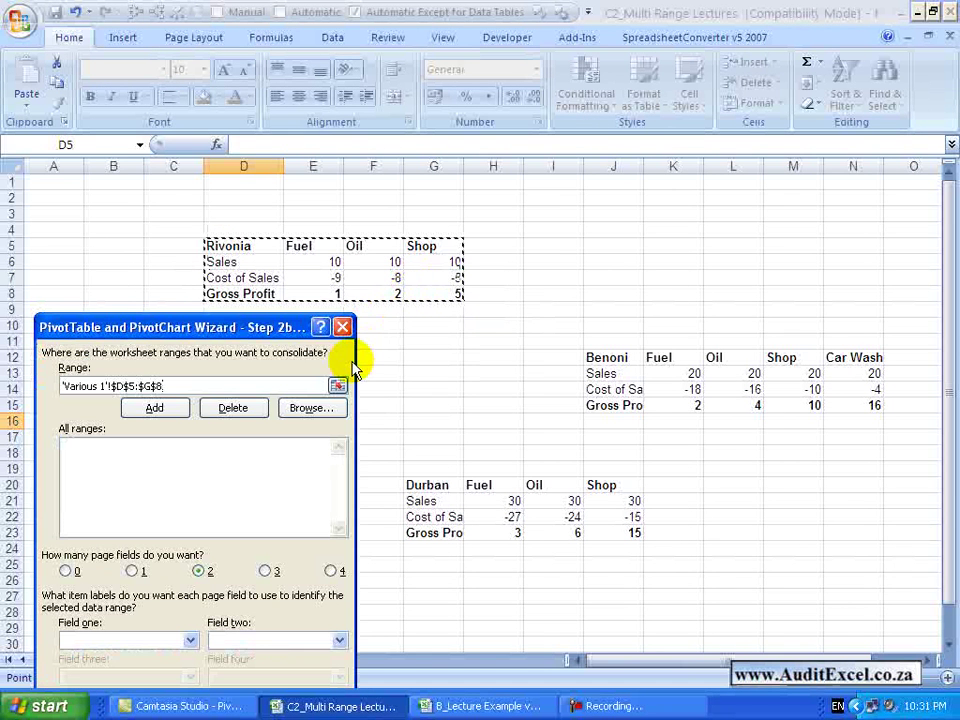
{"action": "left_click", "coordinate": [154, 407]}
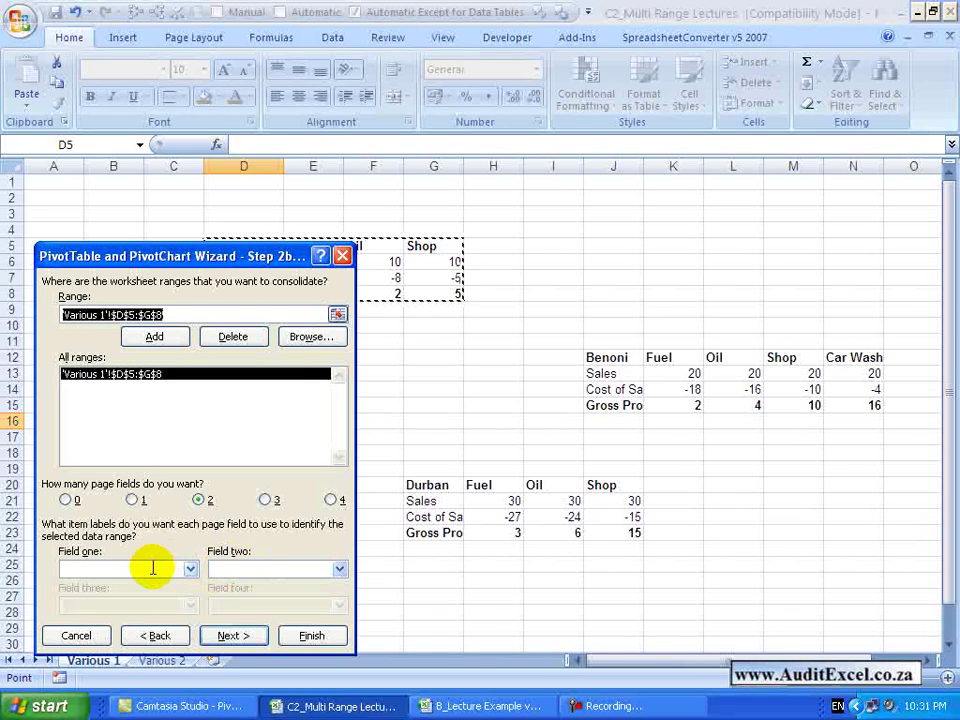
- Label the Rivonia range as Rivonia in page field one, leaving field two blank
{"action": "left_click_drag", "start_coordinate": [268, 261], "coordinate": [229, 259]}
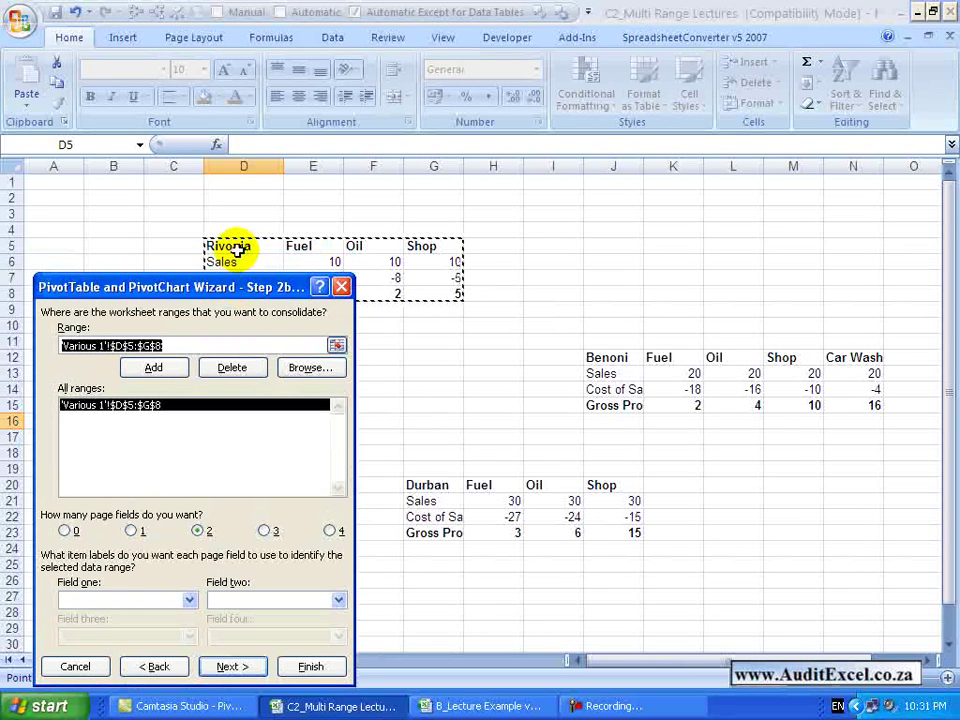
{"action": "left_click", "coordinate": [119, 599]}
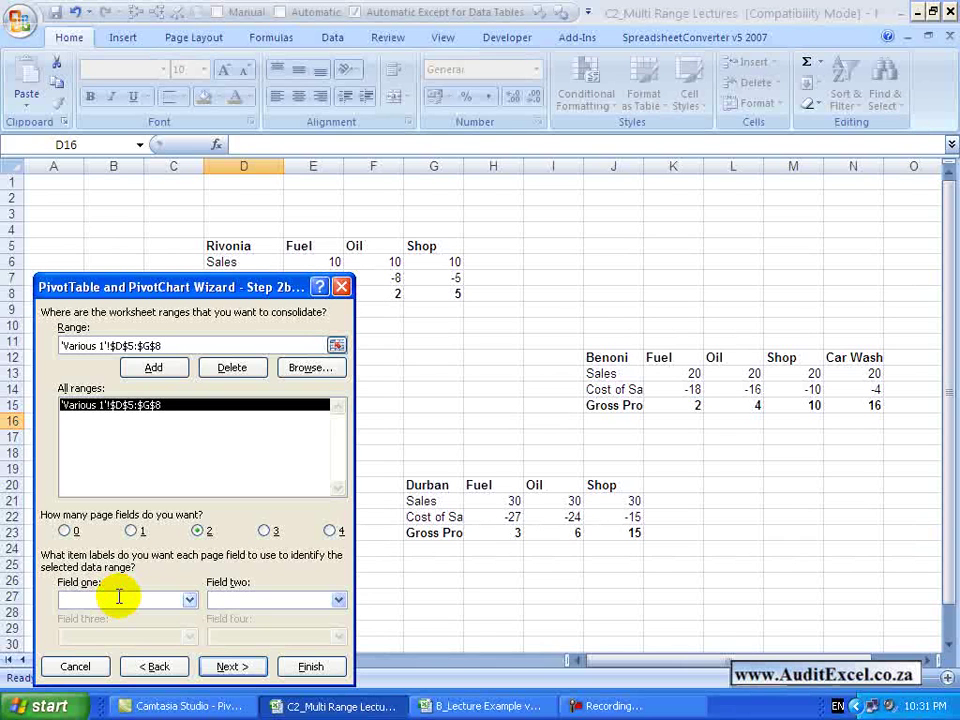
{"action": "type", "text": "Rivonia"}
{"action": "left_click", "coordinate": [214, 598]}
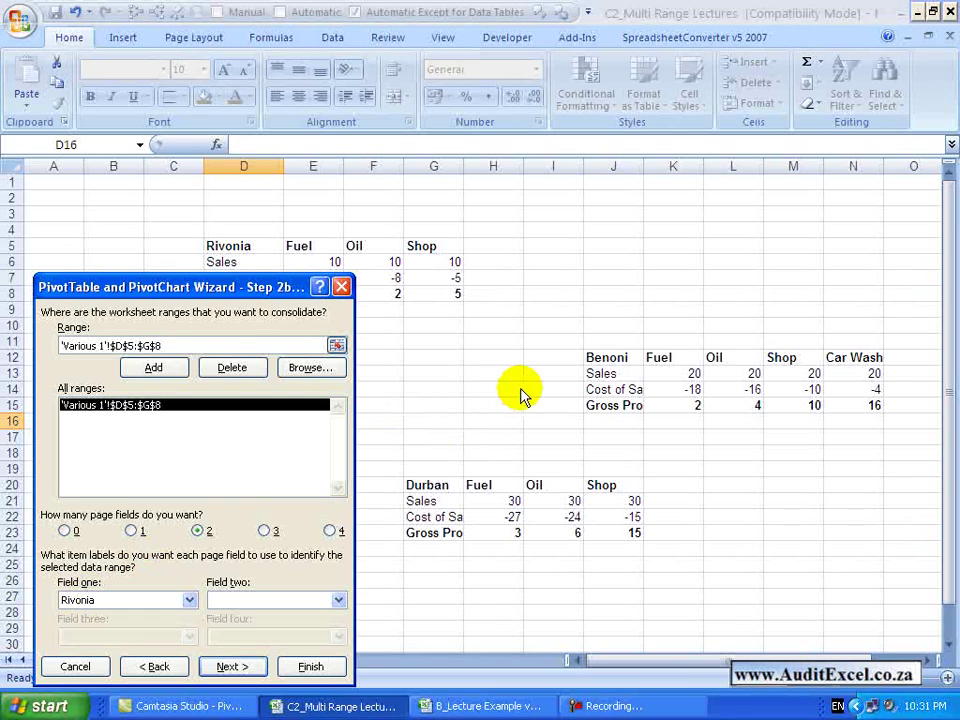
- Add the Benoni table, 'Various 1'!$J$12:$N$15, to the ranges to consolidate
{"action": "left_click", "coordinate": [170, 344]}
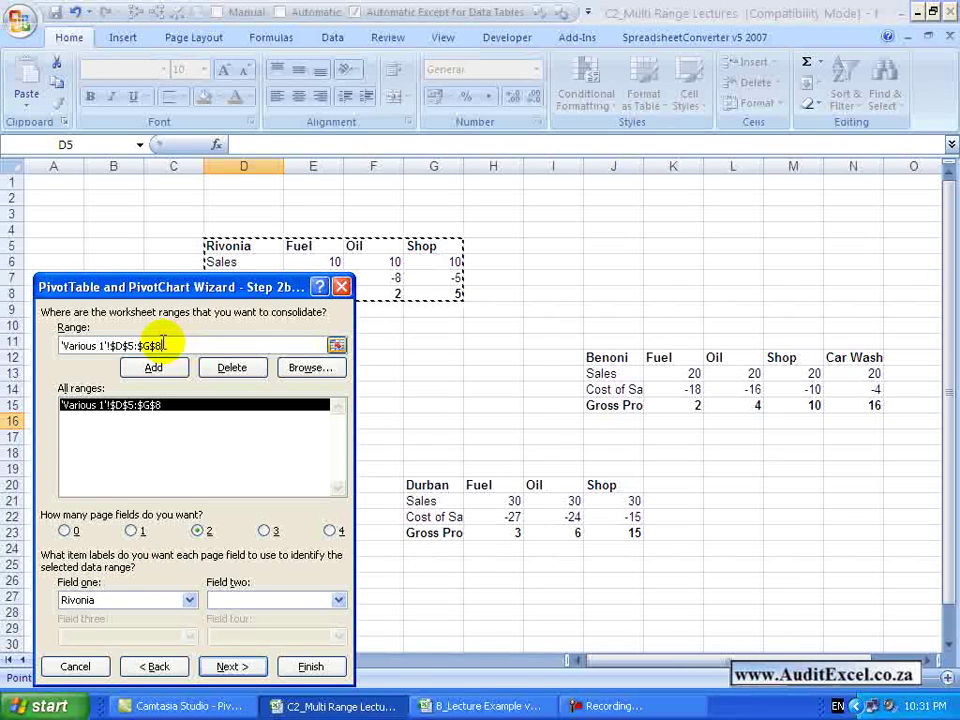
{"action": "left_click_drag", "start_coordinate": [160, 344], "coordinate": [85, 345]}
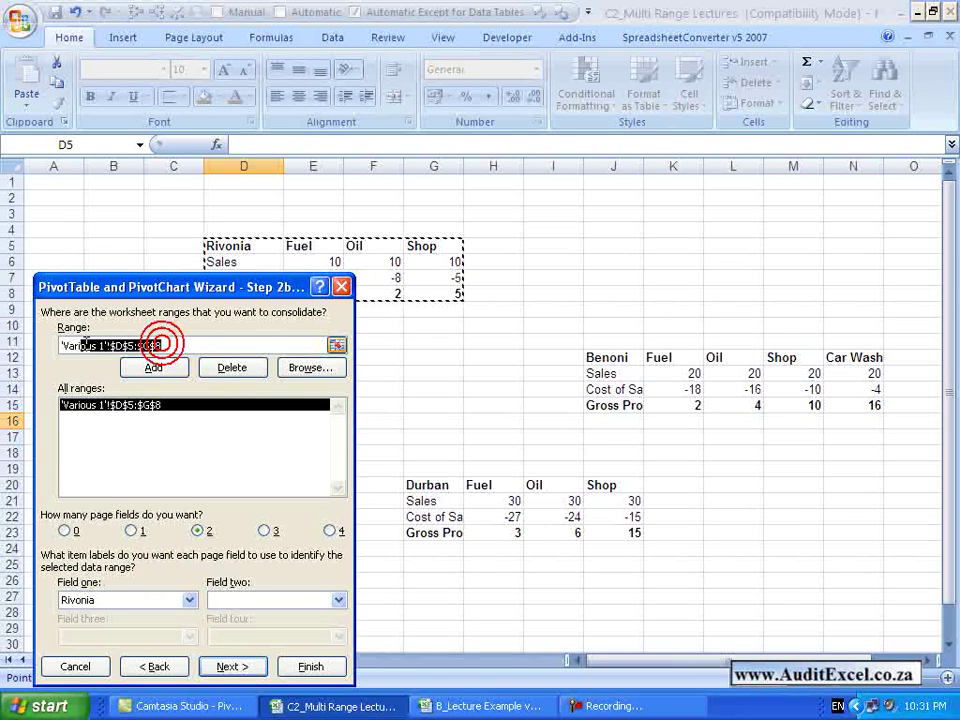
{"action": "left_click_drag", "start_coordinate": [630, 356], "coordinate": [868, 405]}
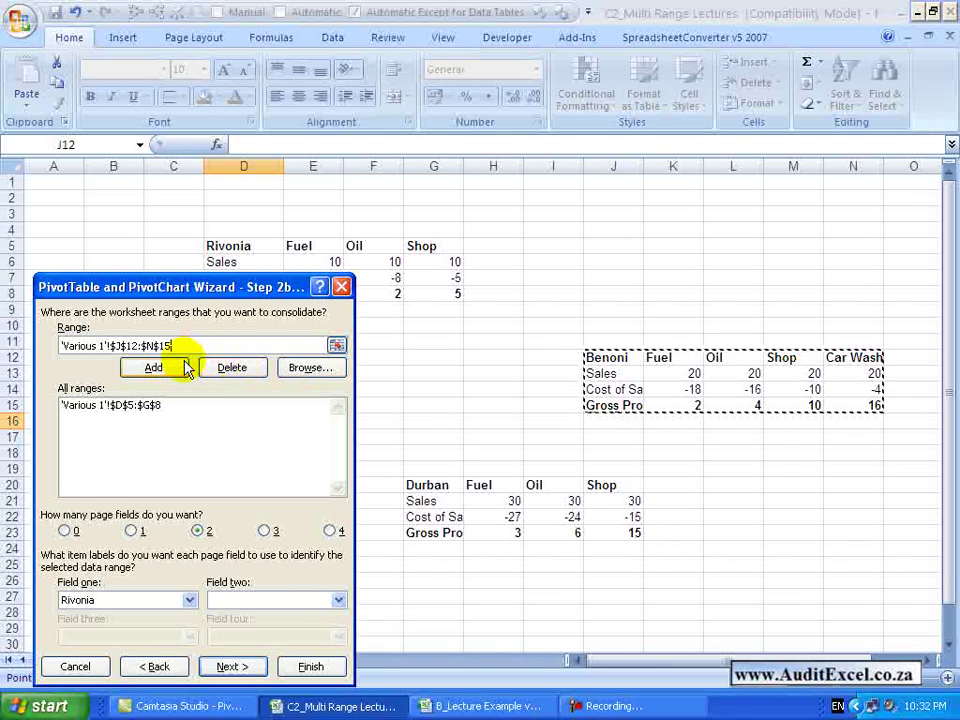
{"action": "left_click", "coordinate": [158, 366]}
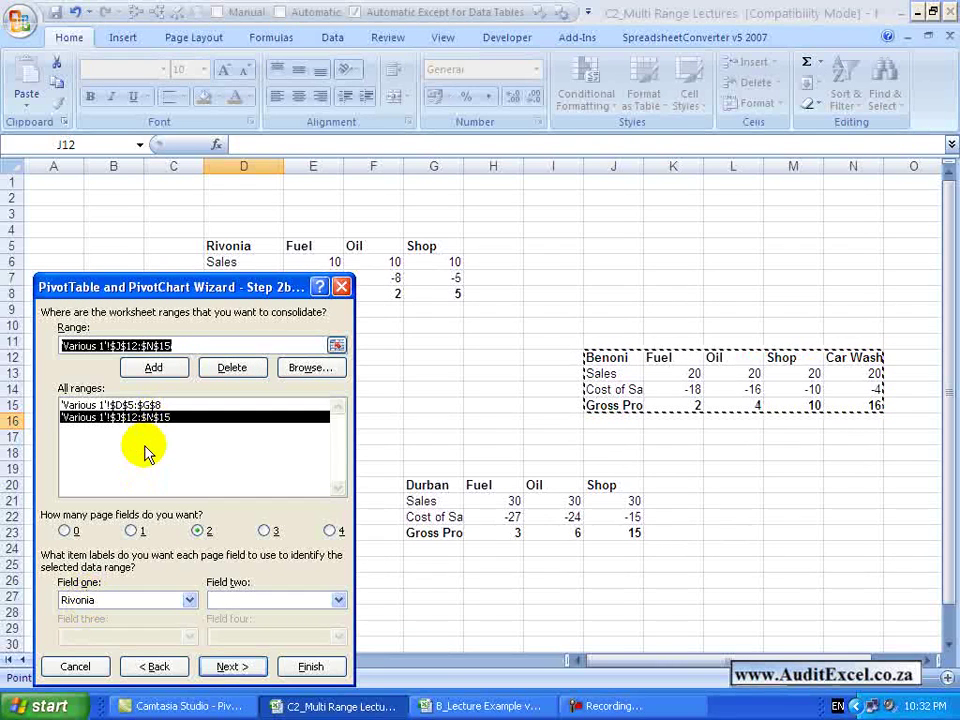
- Label the Benoni range as Benoni in page field one, then check the item labels of both added ranges
{"action": "left_click", "coordinate": [96, 599]}
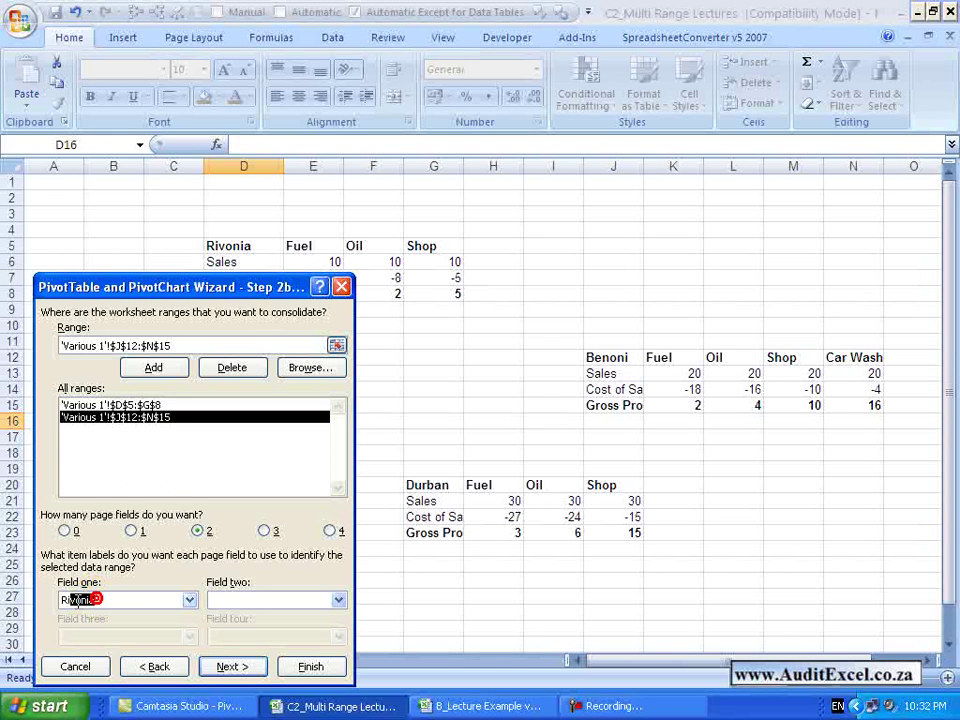
{"action": "left_click_drag", "start_coordinate": [78, 599], "coordinate": [27, 610]}
{"action": "type", "text": "Benoni"}
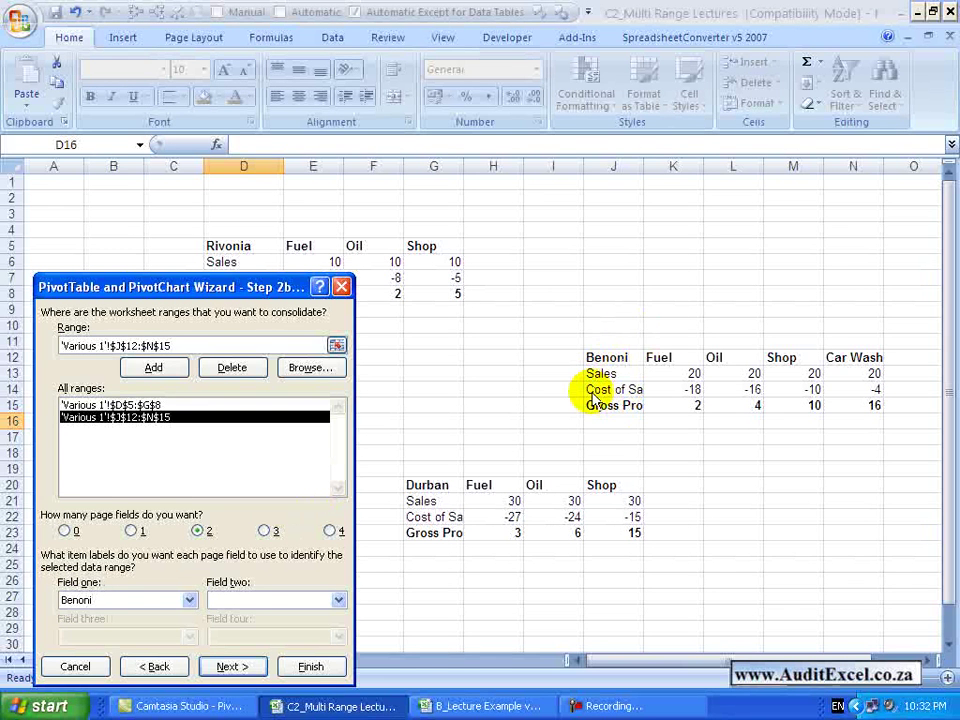
{"action": "left_click", "coordinate": [227, 600]}
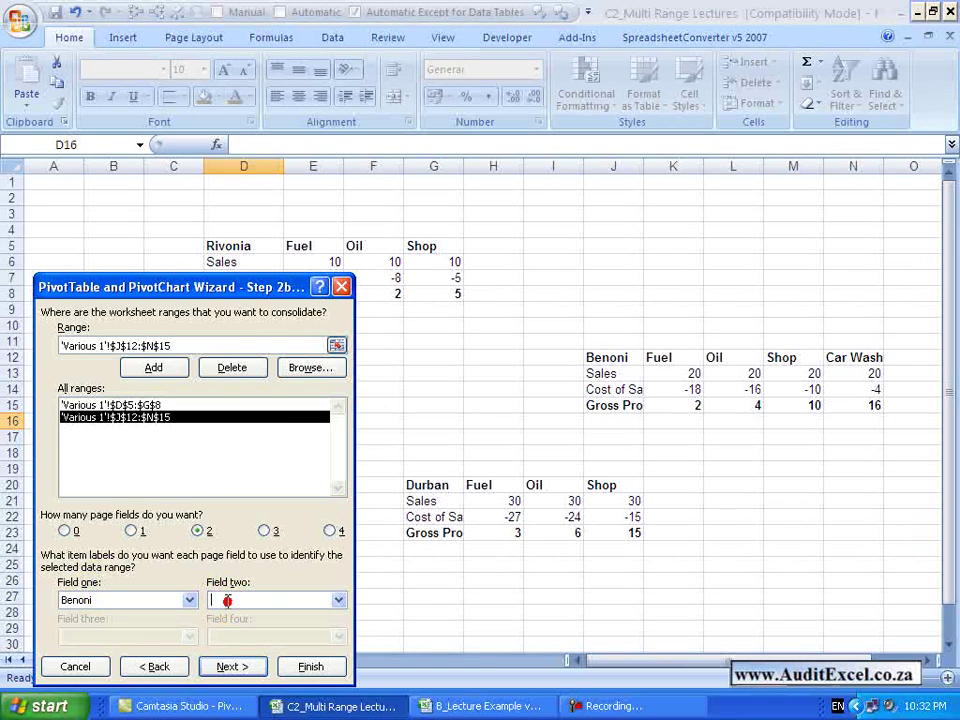
{"action": "left_click", "coordinate": [150, 405]}
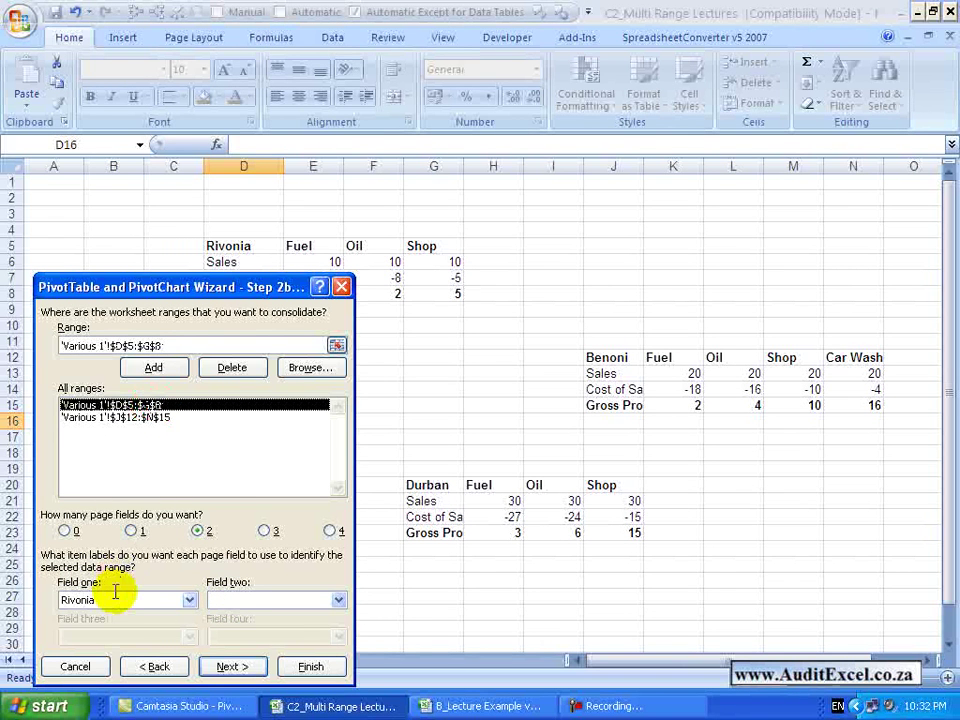
{"action": "left_click", "coordinate": [156, 416]}
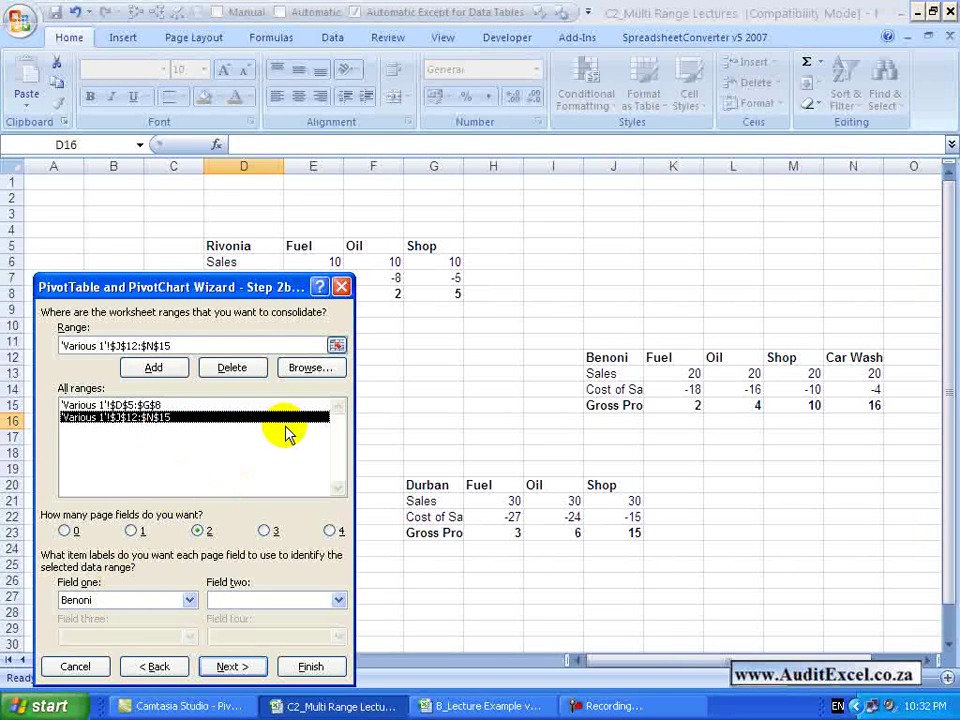
- Add the Durban table, 'Various 1'!$G$20:$J$23, to the ranges to consolidate
{"action": "left_click_drag", "start_coordinate": [182, 343], "coordinate": [50, 342]}
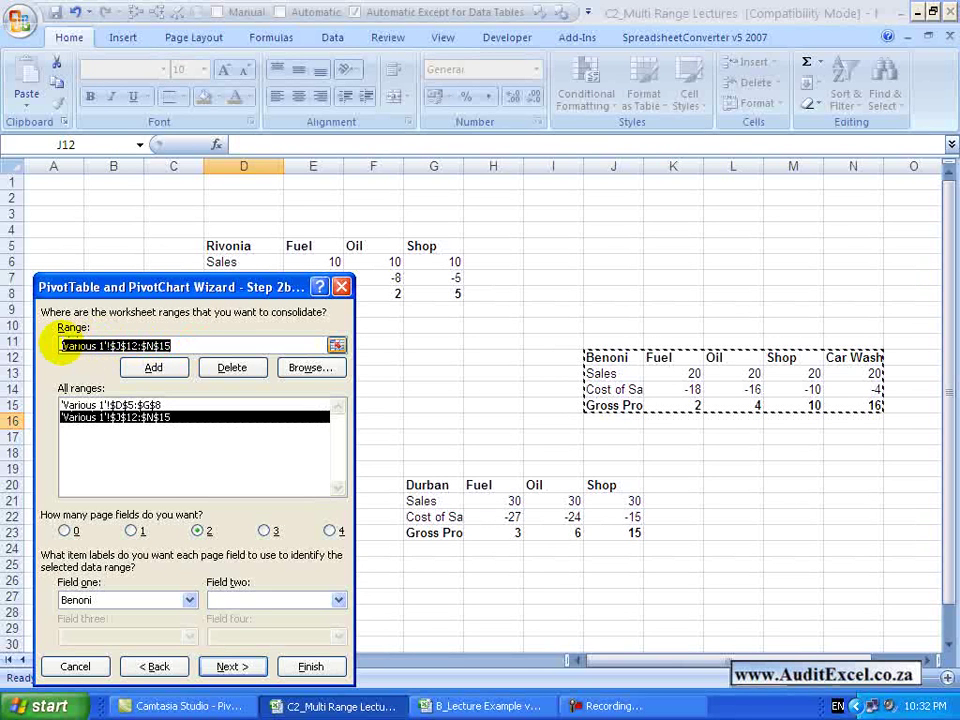
{"action": "left_click_drag", "start_coordinate": [439, 484], "coordinate": [605, 528]}
{"action": "left_click", "coordinate": [178, 368]}
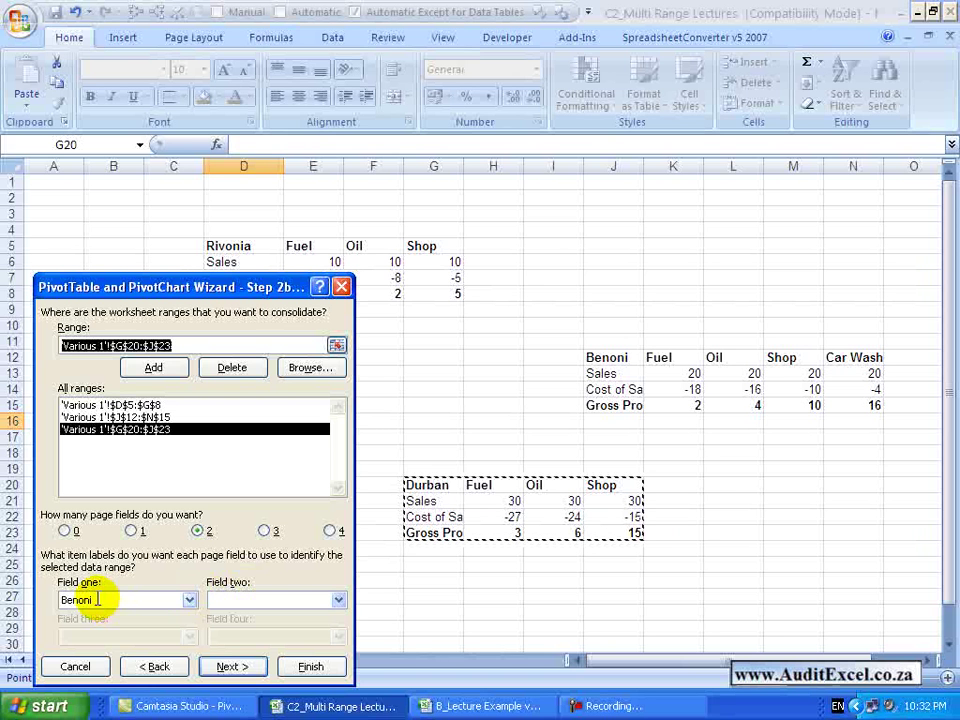
- Clear page field one for the Durban range, label it Durban in field two, and recheck the Rivonia range's labels
{"action": "left_click_drag", "start_coordinate": [97, 599], "coordinate": [40, 600]}
{"action": "key", "text": "BackSpace"}
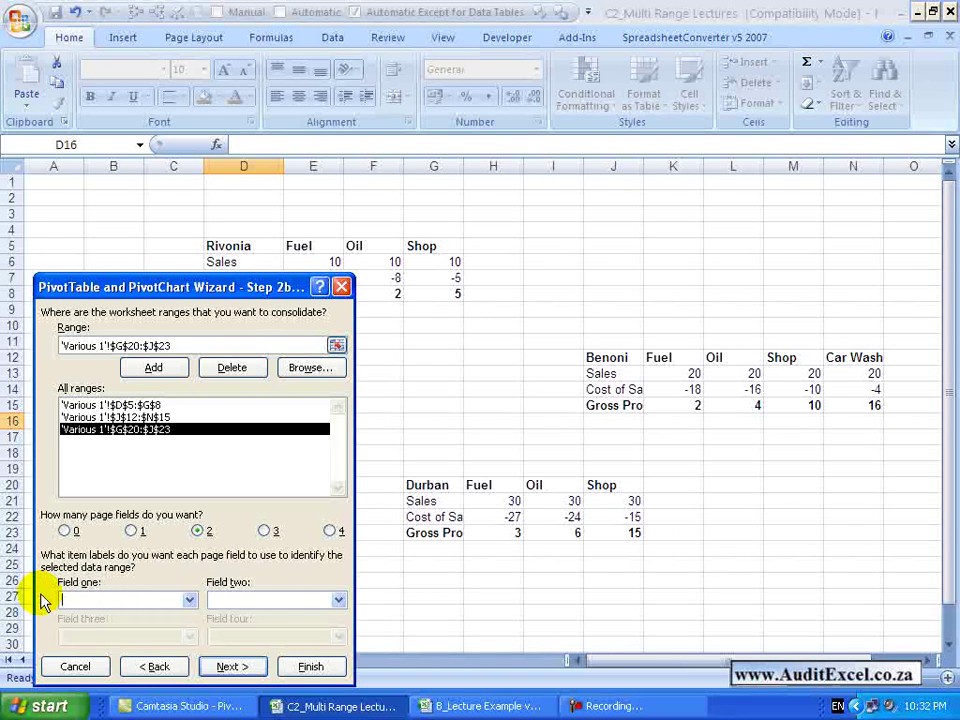
{"action": "left_click", "coordinate": [259, 599]}
{"action": "type", "text": "Durban"}
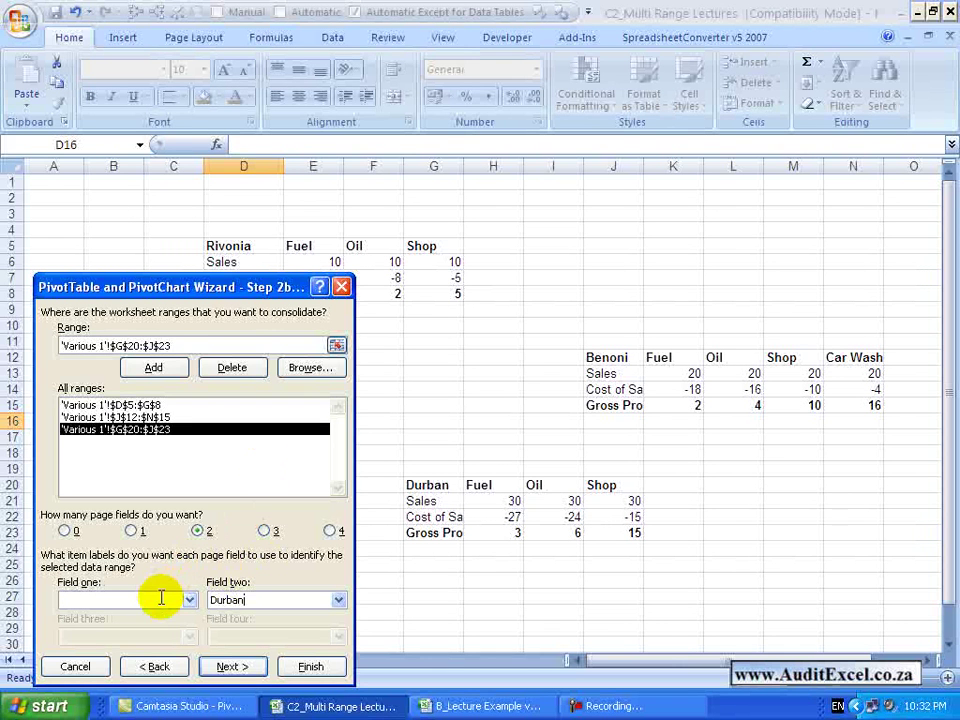
{"action": "left_click", "coordinate": [152, 405]}
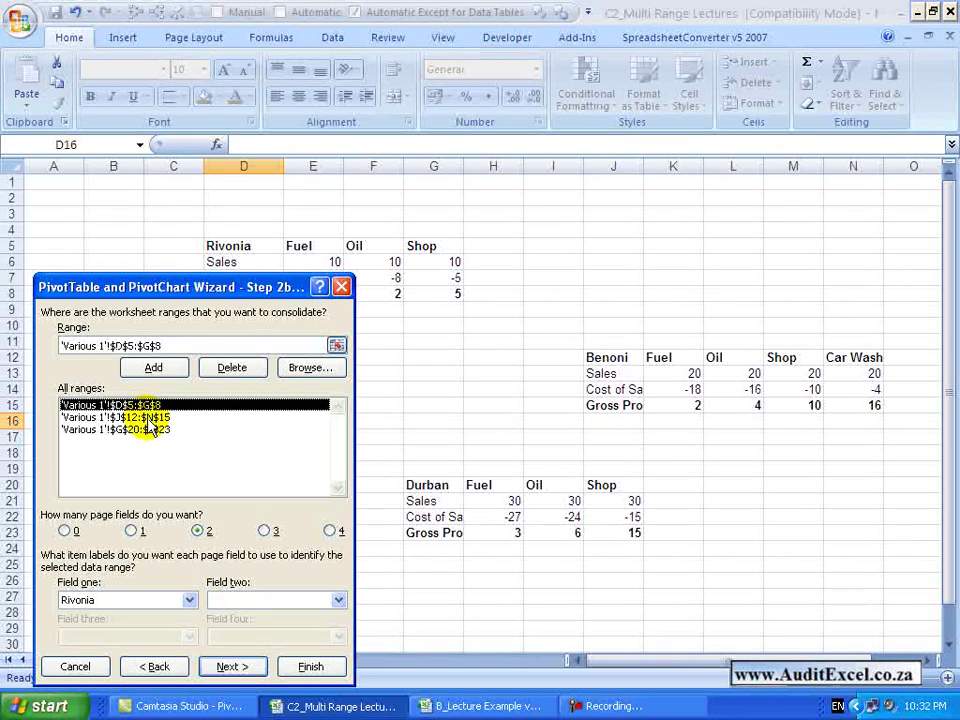
- Check the Benoni and Durban ranges' item labels, then add the Pine Town table, 'Various 2'!$F$5:$J$8, to the ranges to consolidate
{"action": "left_click", "coordinate": [150, 417]}
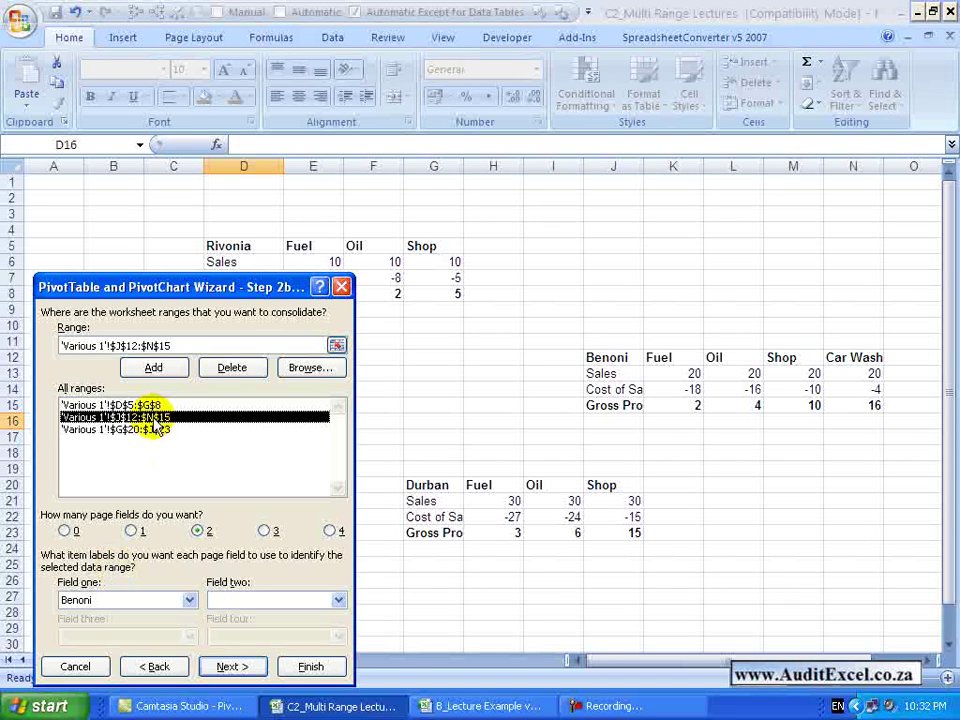
{"action": "left_click", "coordinate": [150, 429]}
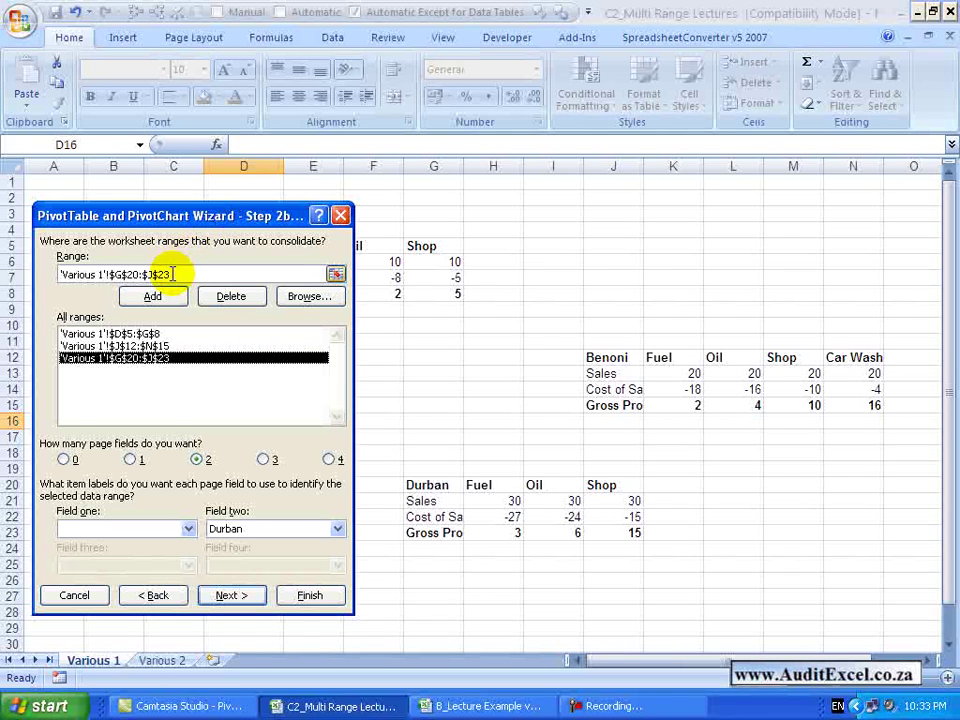
{"action": "left_click_drag", "start_coordinate": [176, 274], "coordinate": [57, 274]}
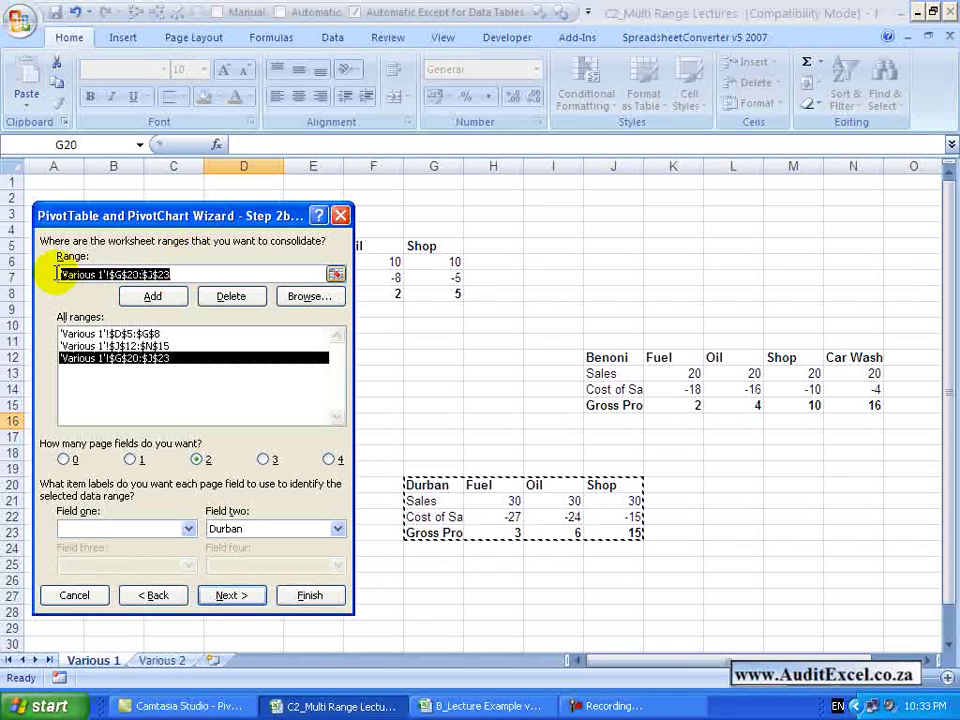
{"action": "left_click", "coordinate": [162, 660]}
{"action": "left_click_drag", "start_coordinate": [237, 218], "coordinate": [199, 214]}
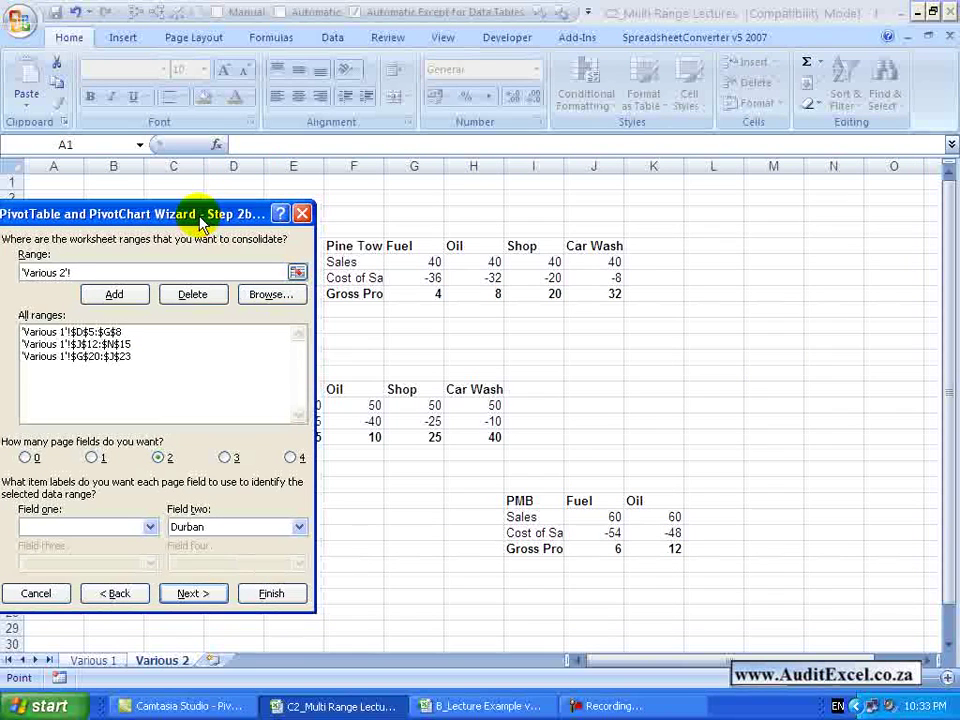
{"action": "left_click", "coordinate": [349, 251]}
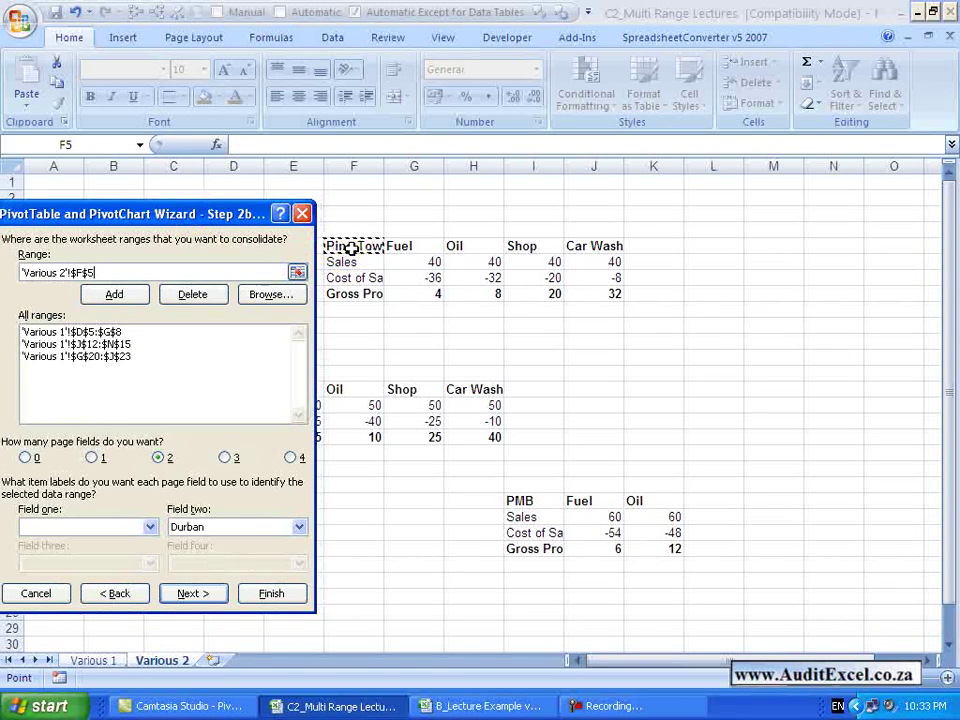
{"action": "left_click_drag", "start_coordinate": [349, 251], "coordinate": [574, 291]}
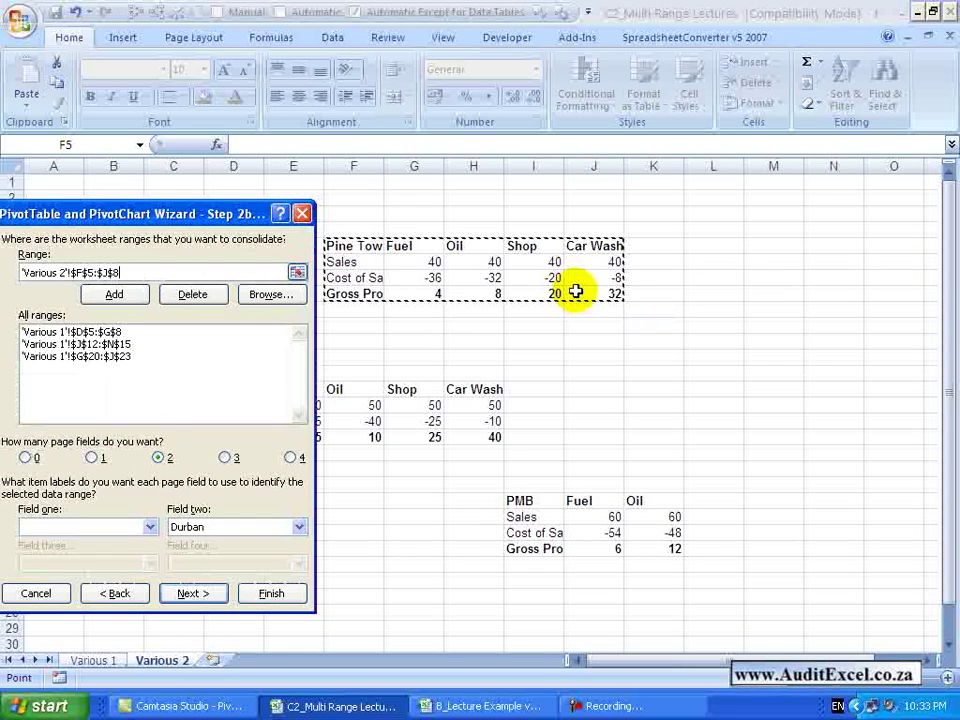
{"action": "left_click", "coordinate": [114, 295]}
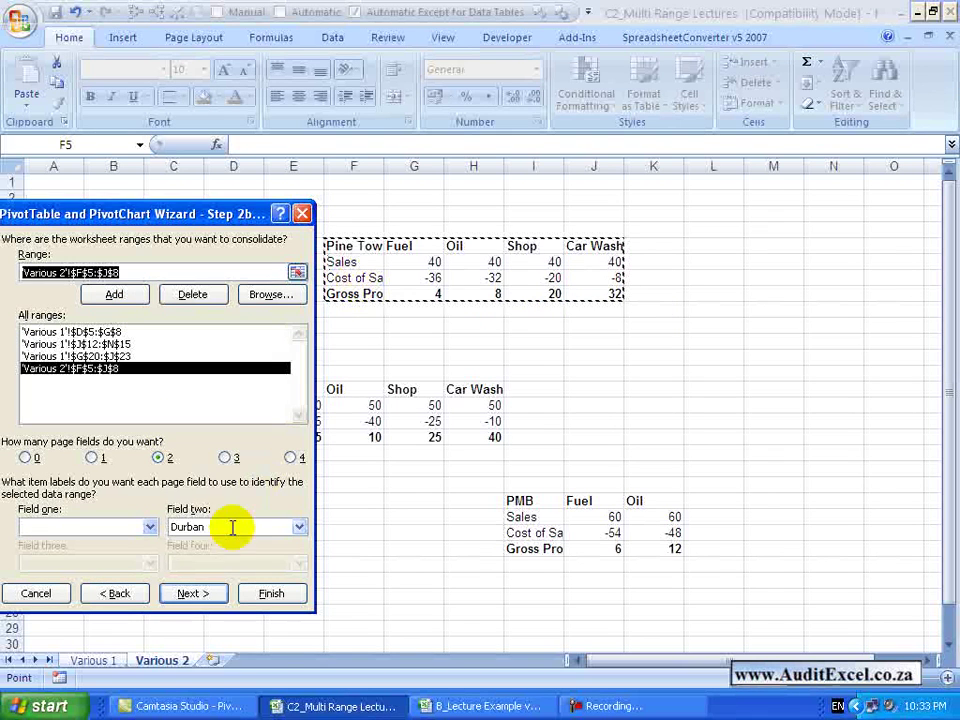
- Label the new range Pine Town in page field two, then recheck the Durban range's labels
{"action": "left_click", "coordinate": [199, 522]}
{"action": "type", "text": "Durba"}
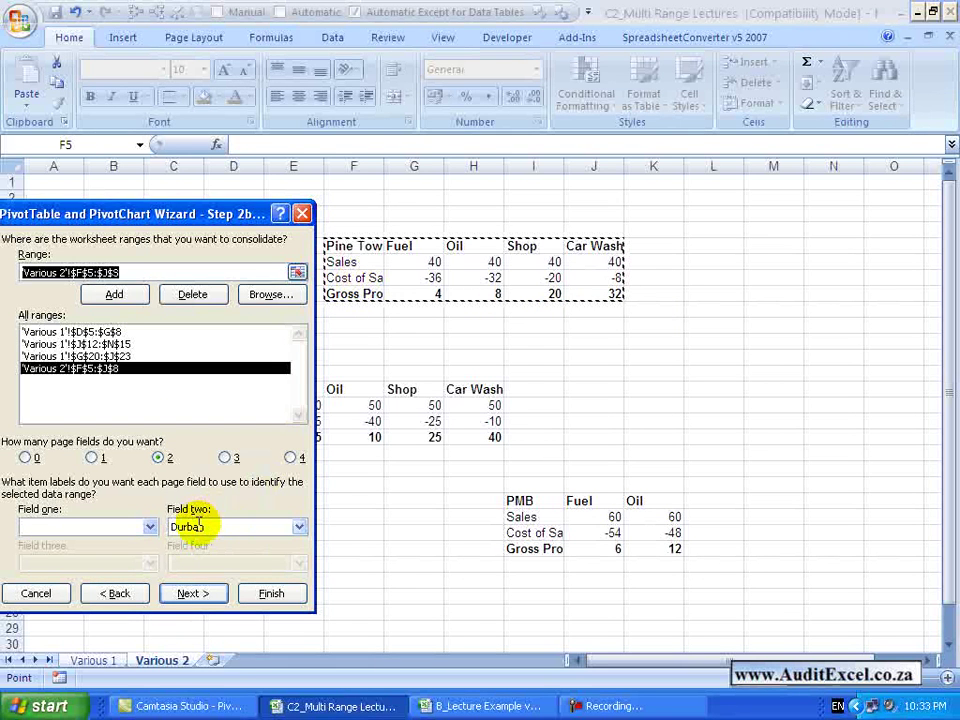
{"action": "type", "text": "n"}
{"action": "left_click", "coordinate": [190, 526]}
{"action": "key", "text": "ctrl+Page_Up"}
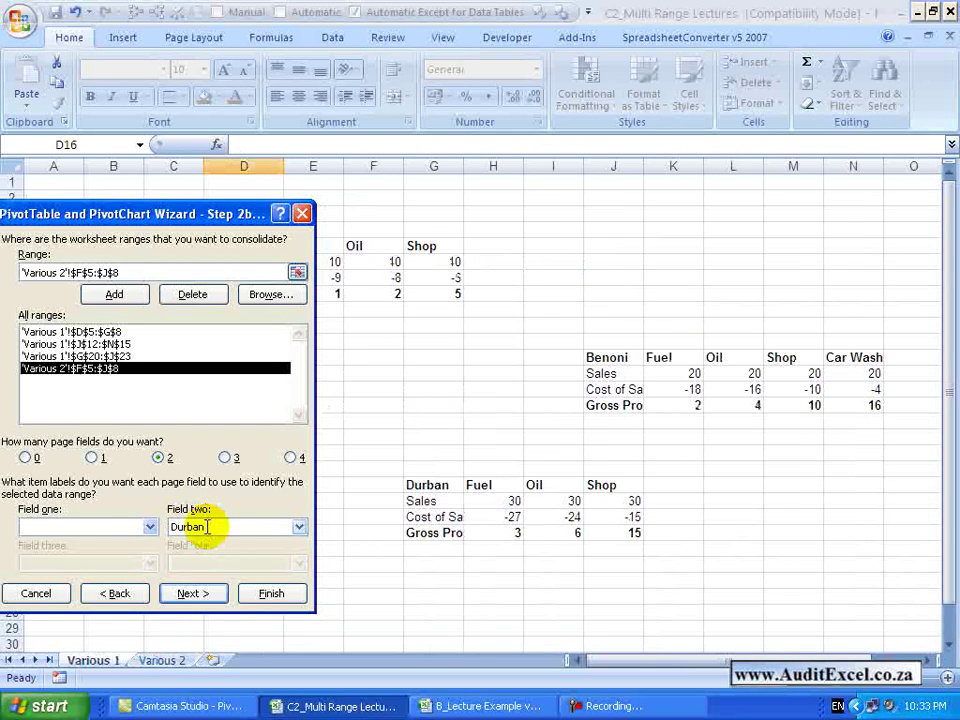
{"action": "key", "text": "BackSpace"}
{"action": "key", "text": "BackSpace"}
{"action": "key", "text": "BackSpace"}
{"action": "key", "text": "BackSpace"}
{"action": "key", "text": "BackSpace"}
{"action": "key", "text": "BackSpace"}
{"action": "type", "text": "Pint"}
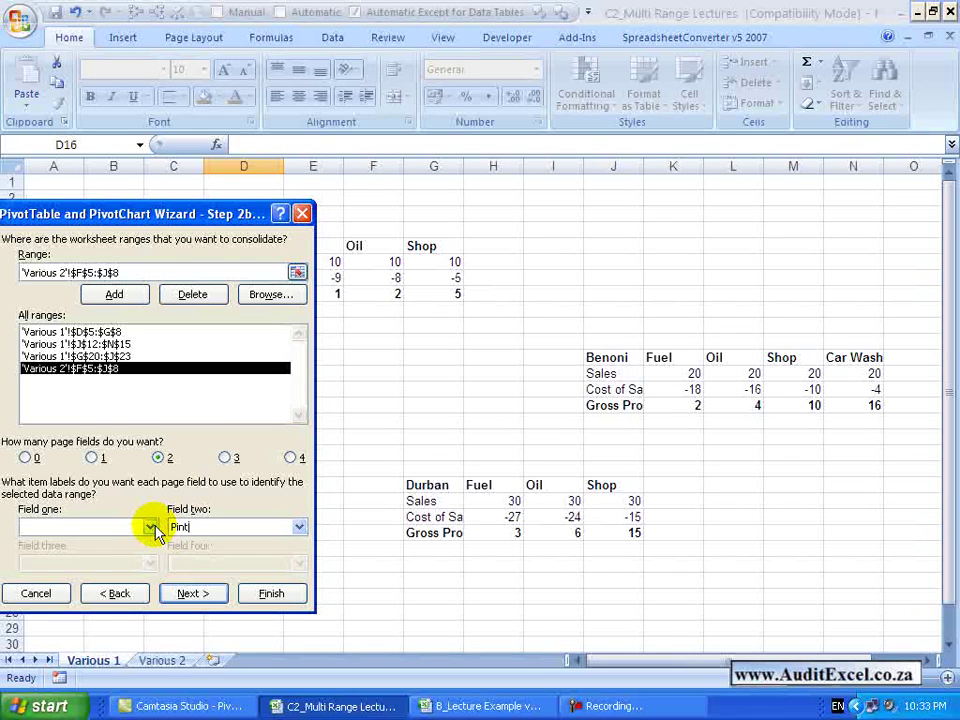
{"action": "key", "text": "BackSpace"}
{"action": "type", "text": "e Town"}
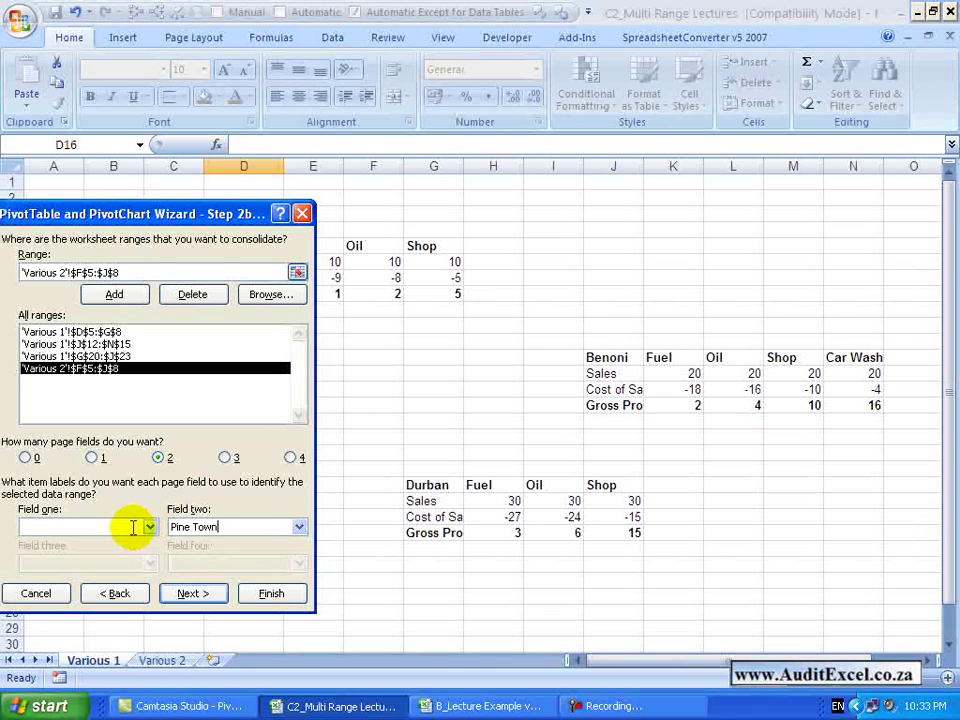
{"action": "left_click", "coordinate": [108, 356]}
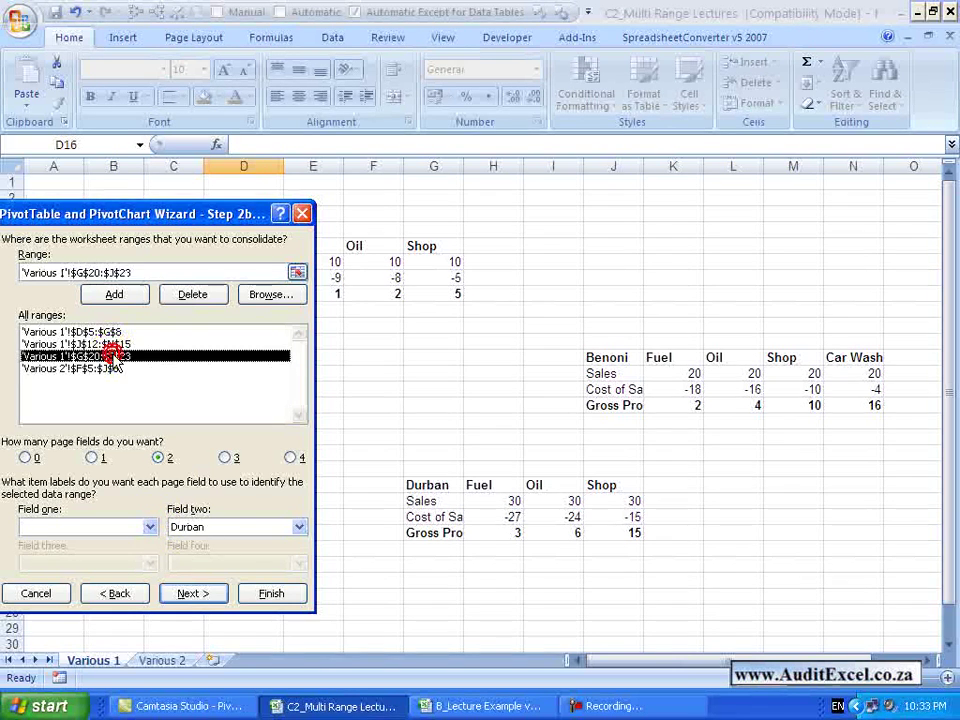
{"action": "left_click", "coordinate": [113, 368]}
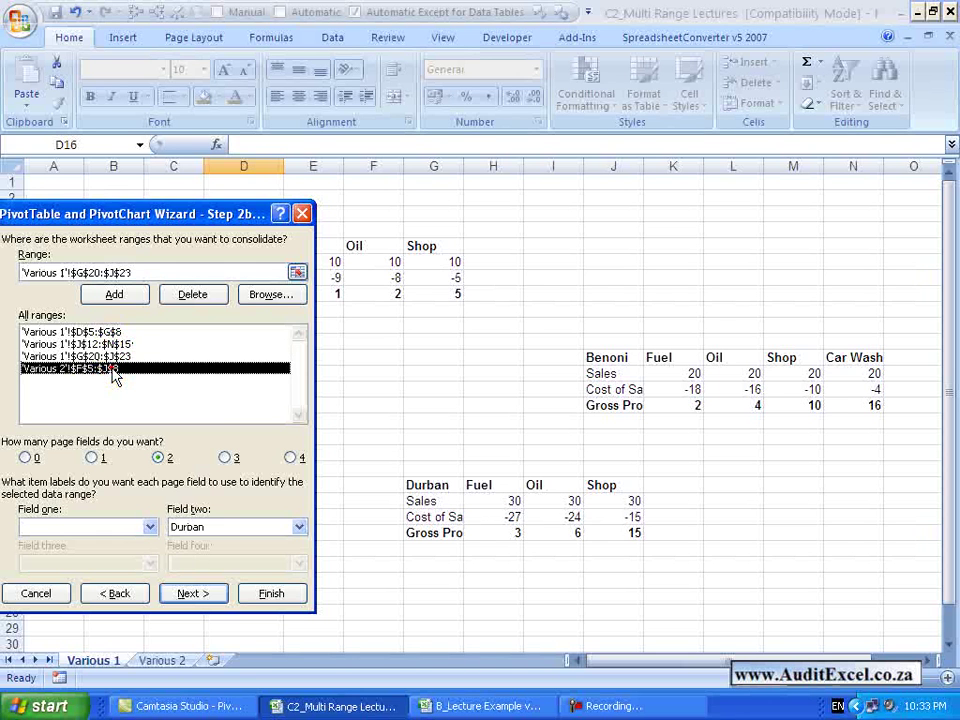
- Add the Brakpan table, 'Various 2'!$D$14:$H$17, to the ranges to consolidate
{"action": "left_click", "coordinate": [21, 270]}
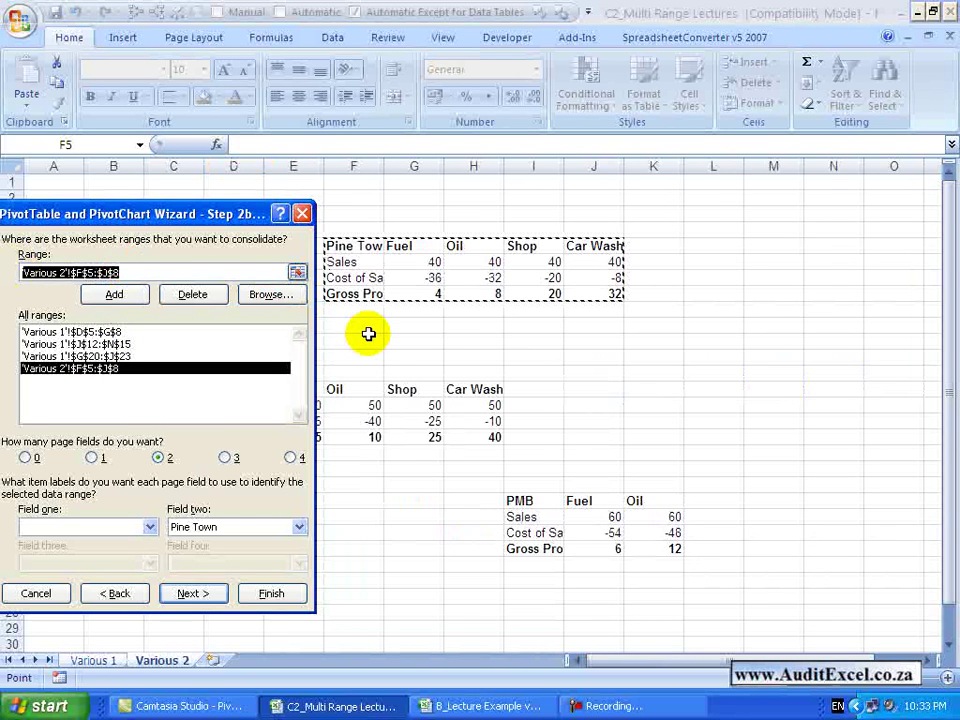
{"action": "left_click_drag", "start_coordinate": [250, 219], "coordinate": [780, 188]}
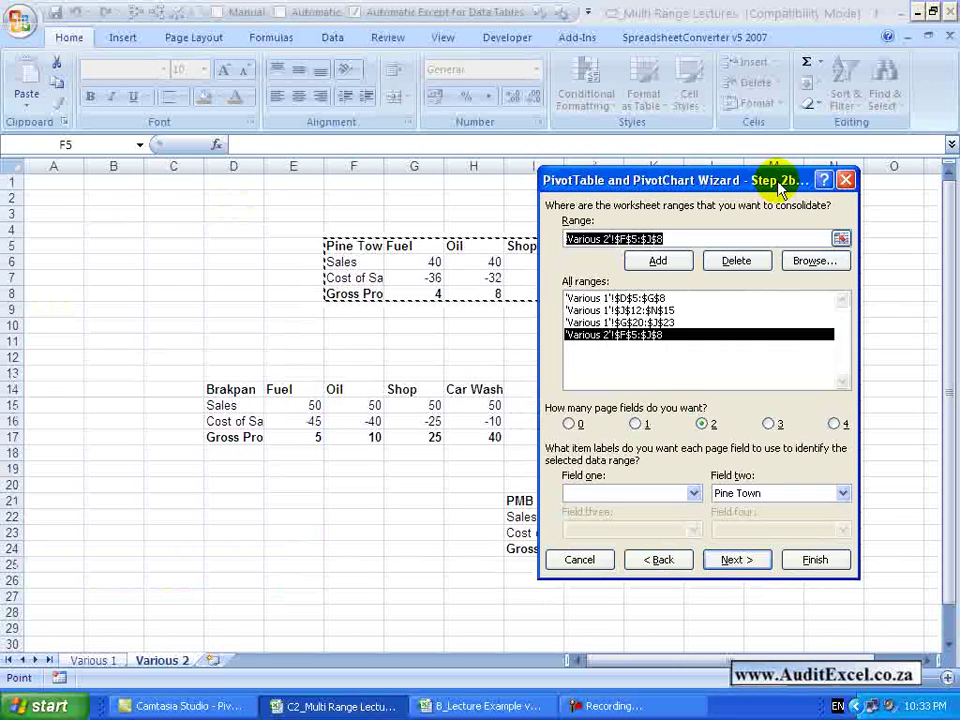
{"action": "left_click_drag", "start_coordinate": [222, 390], "coordinate": [470, 441]}
{"action": "left_click", "coordinate": [658, 260]}
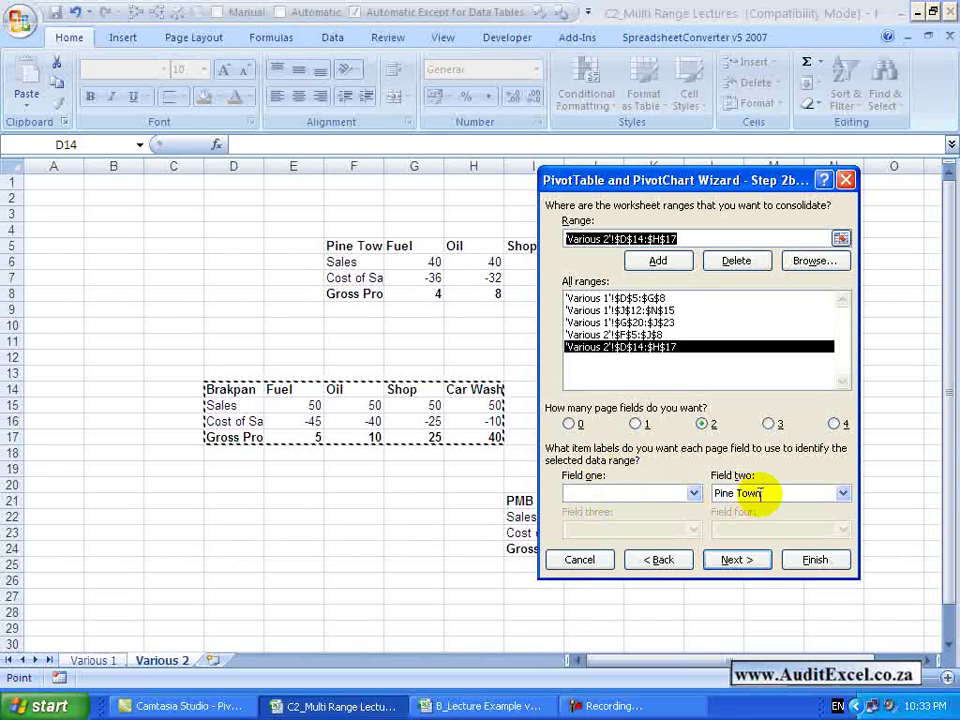
- Clear page field two for the Brakpan range, label it Brakpan in field one, and recheck the Pine Town and Brakpan labels
{"action": "key", "text": "BackSpace"}
{"action": "key", "text": "BackSpace"}
{"action": "key", "text": "BackSpace"}
{"action": "key", "text": "BackSpace"}
{"action": "key", "text": "BackSpace"}
{"action": "key", "text": "BackSpace"}
{"action": "key", "text": "BackSpace"}
{"action": "key", "text": "BackSpace"}
{"action": "key", "text": "BackSpace"}
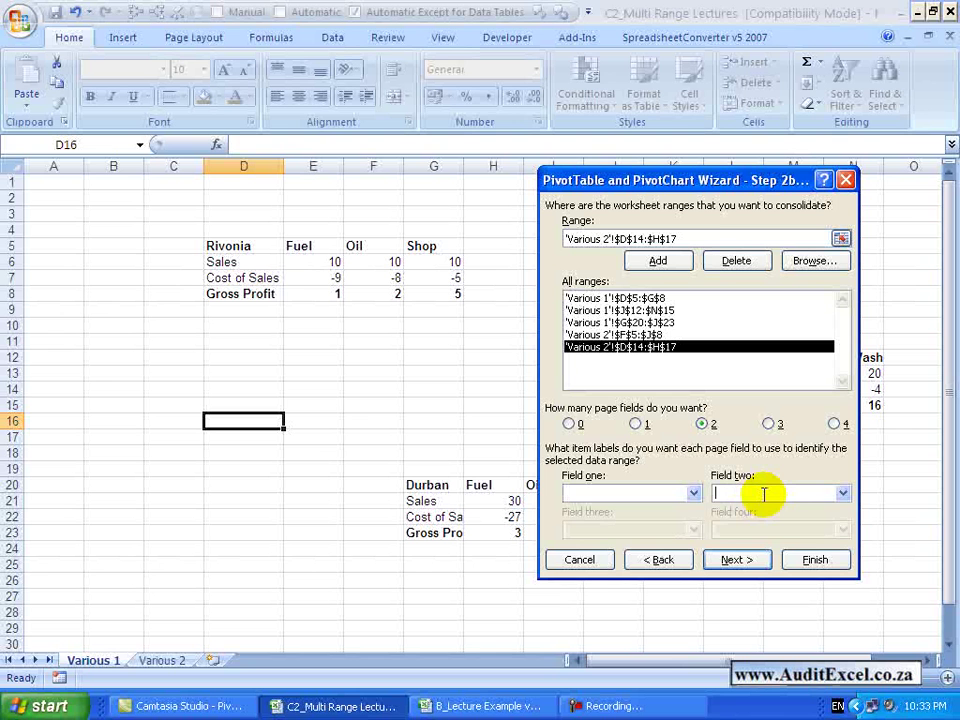
{"action": "left_click", "coordinate": [671, 489]}
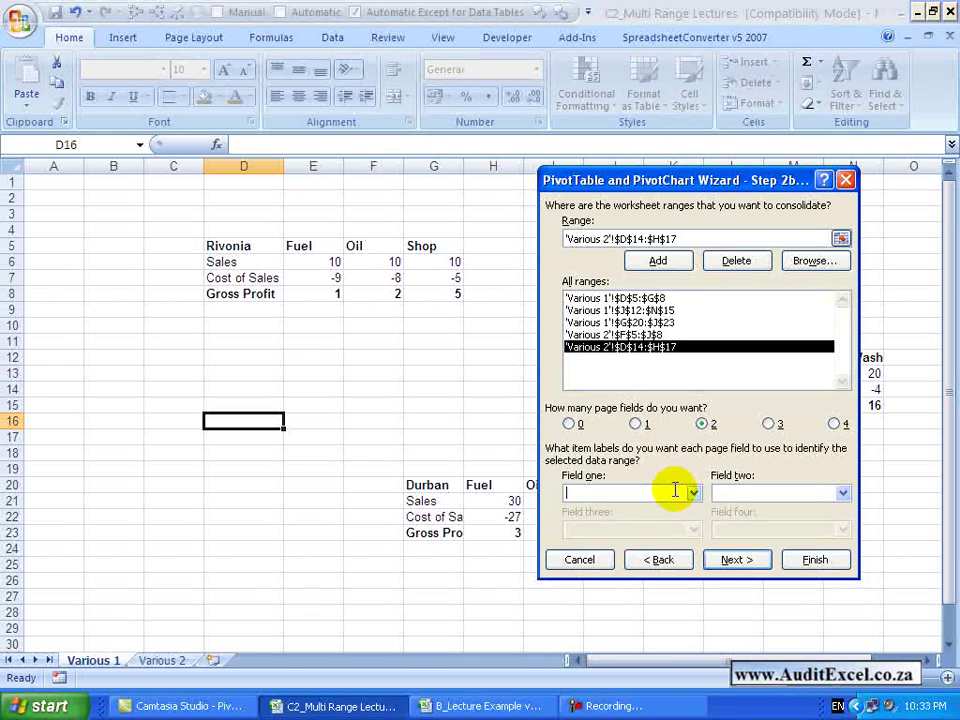
{"action": "type", "text": "Brakpan"}
{"action": "left_click", "coordinate": [655, 334]}
{"action": "left_click", "coordinate": [658, 347]}
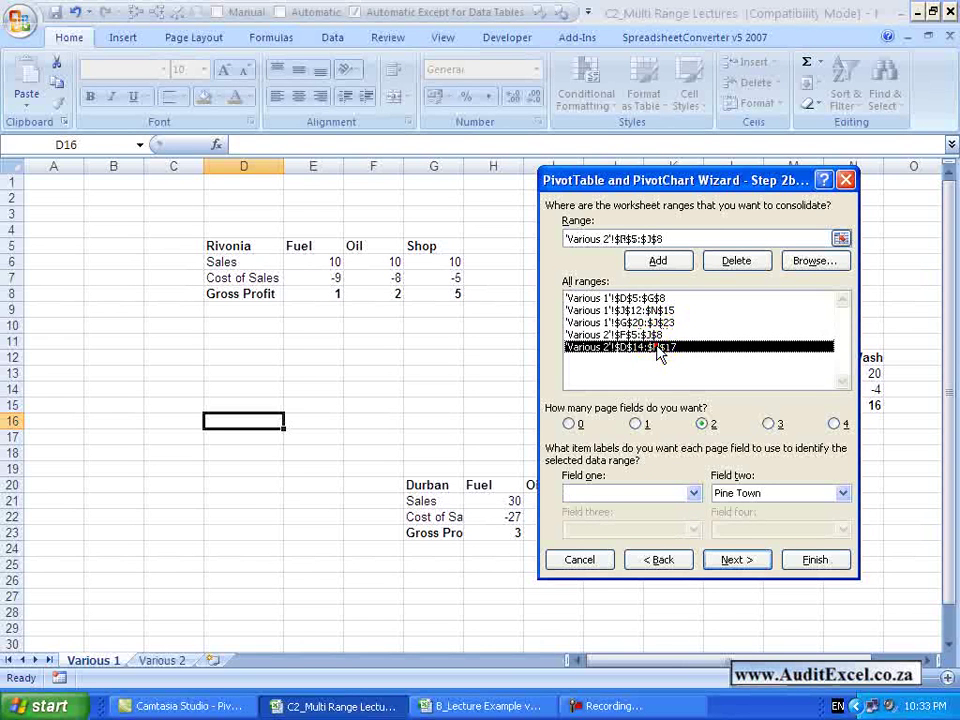
{"action": "left_click", "coordinate": [658, 260]}
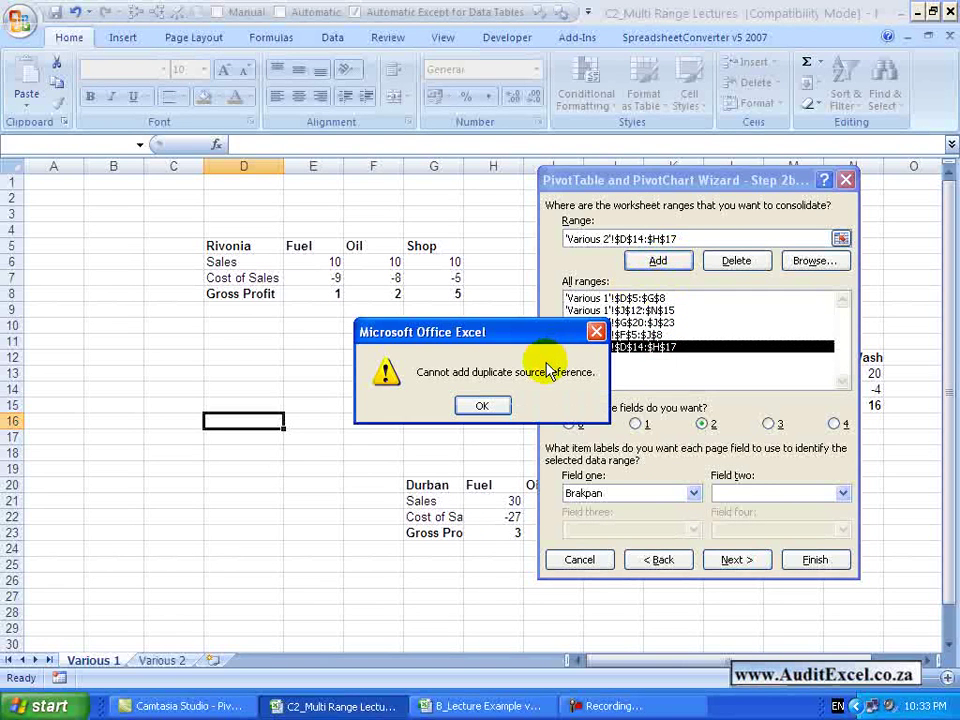
{"action": "left_click", "coordinate": [496, 405]}
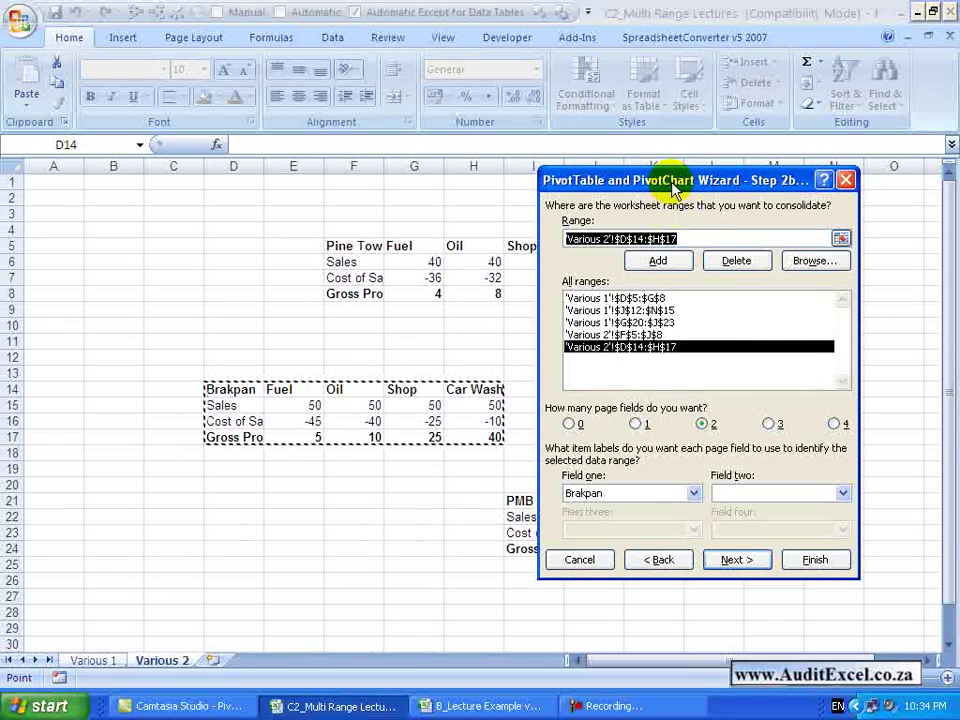
- Add the PMB table, 'Various 2'!$I$21:$K$24, to the ranges to consolidate
{"action": "left_click_drag", "start_coordinate": [672, 184], "coordinate": [289, 184]}
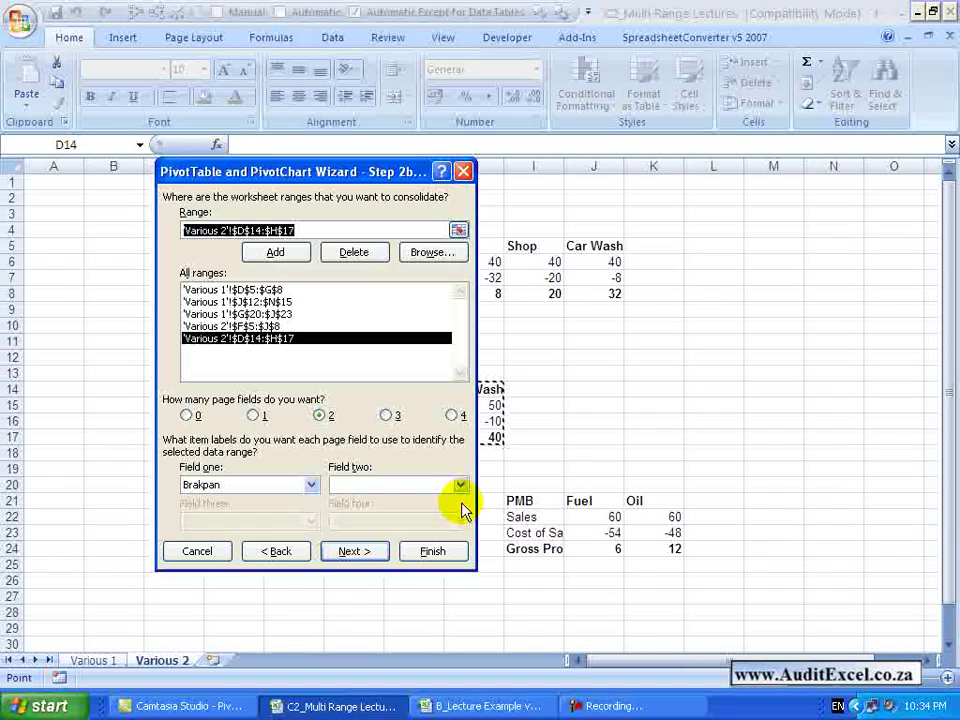
{"action": "left_click", "coordinate": [515, 500]}
{"action": "left_click_drag", "start_coordinate": [515, 500], "coordinate": [628, 556]}
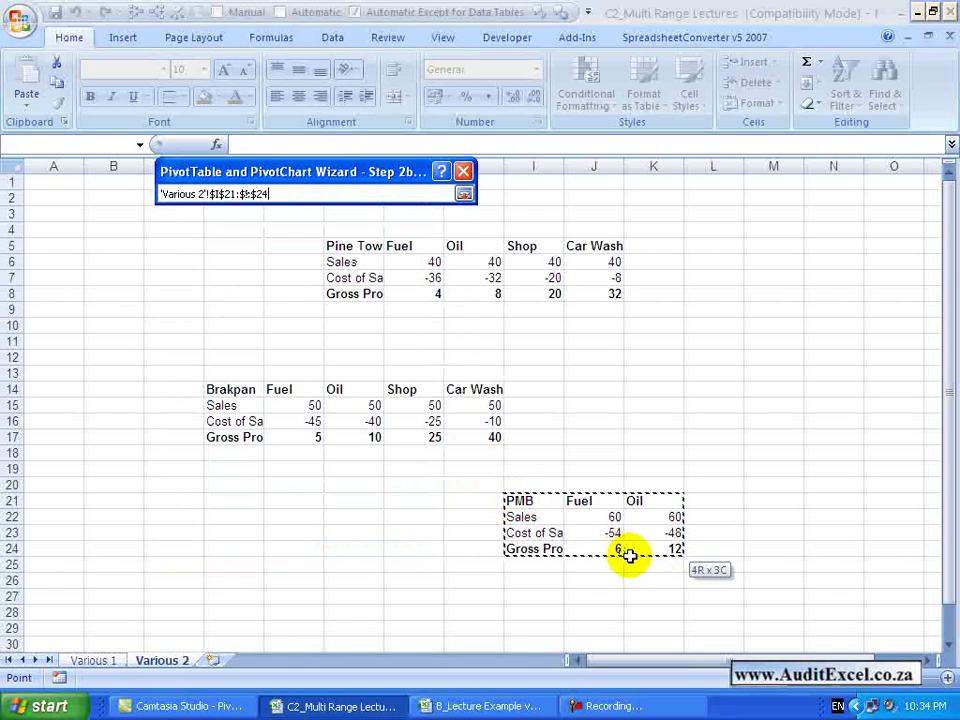
{"action": "left_click", "coordinate": [290, 252]}
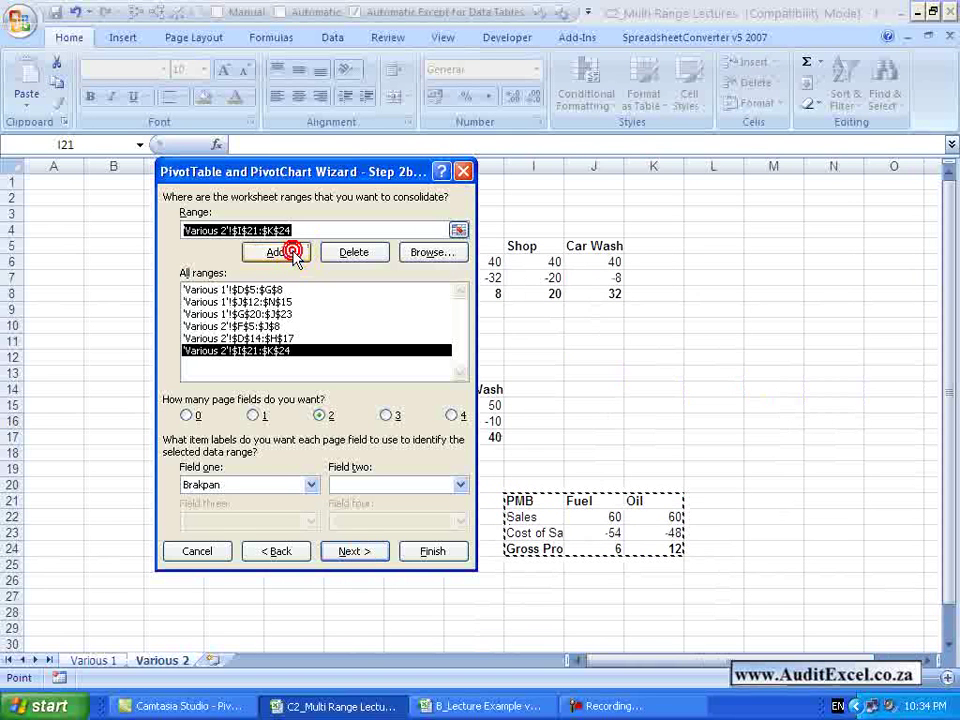
- Clear page field one for the PMB range and enter its branch name in page field two
{"action": "left_click", "coordinate": [258, 483]}
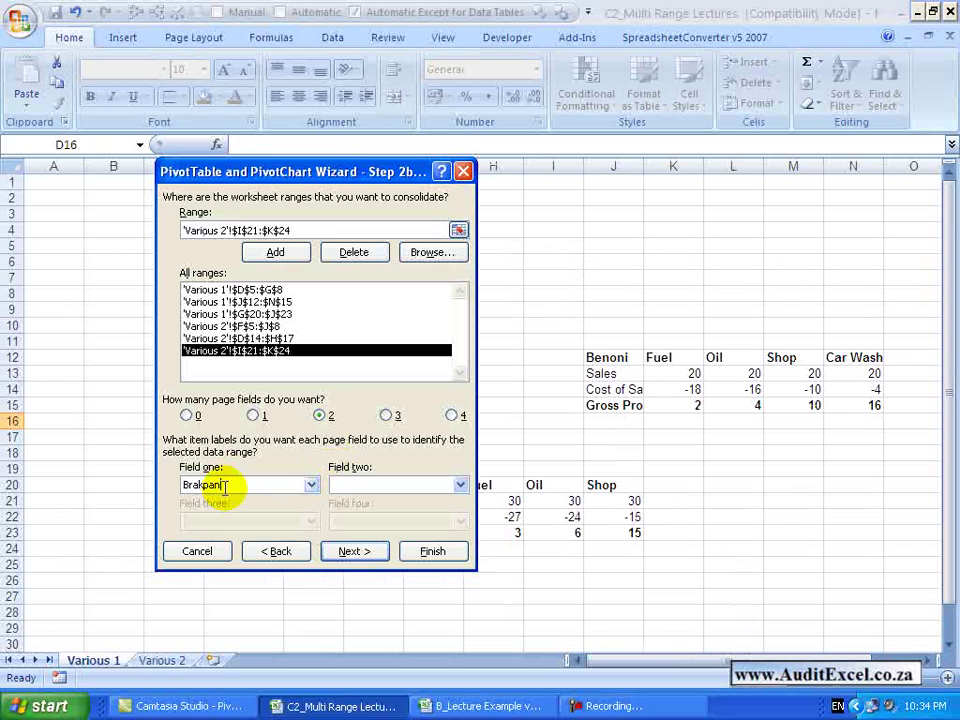
{"action": "left_click_drag", "start_coordinate": [225, 486], "coordinate": [178, 488]}
{"action": "key", "text": "Delete"}
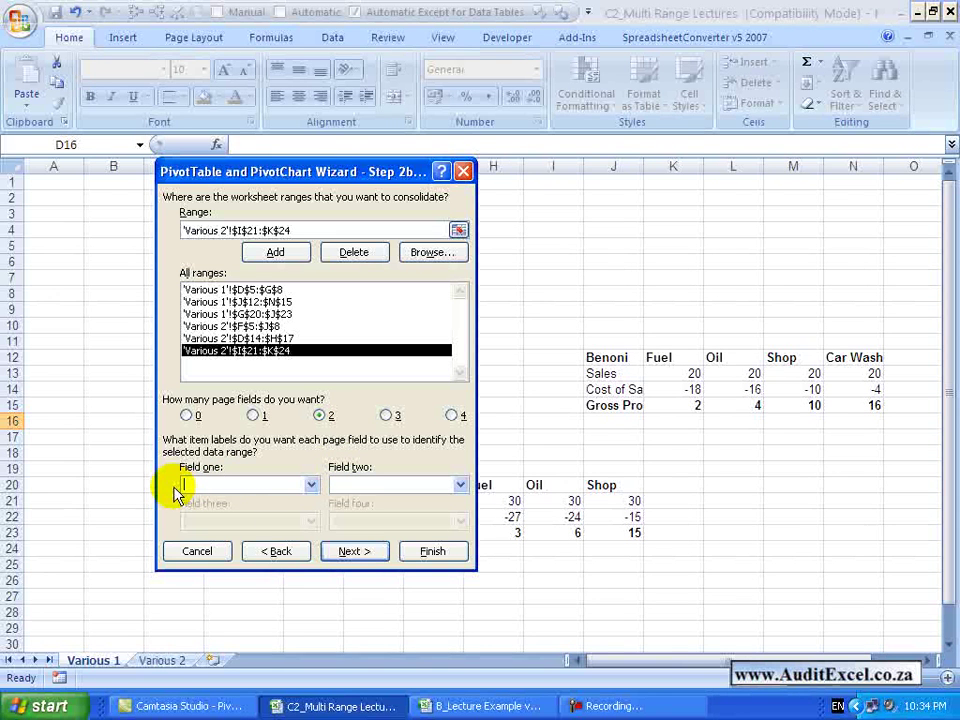
{"action": "left_click", "coordinate": [337, 486]}
{"action": "type", "text": "Pta"}
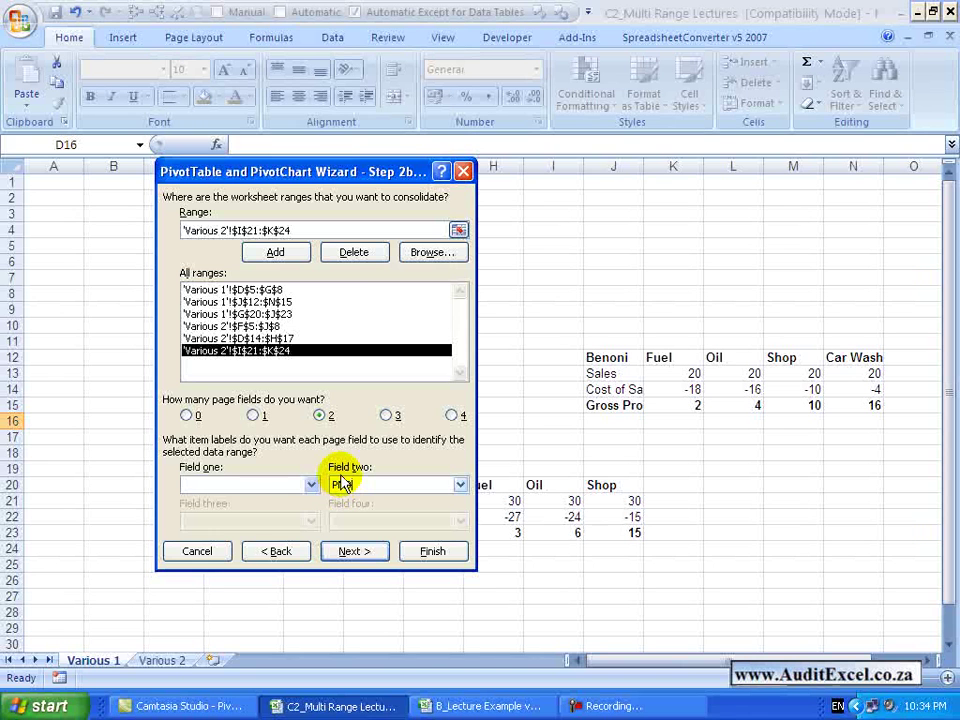
- Review the page field labels of the Brakpan, Pine Town, Durban, Benoni and Rivonia ranges
{"action": "left_click", "coordinate": [278, 339]}
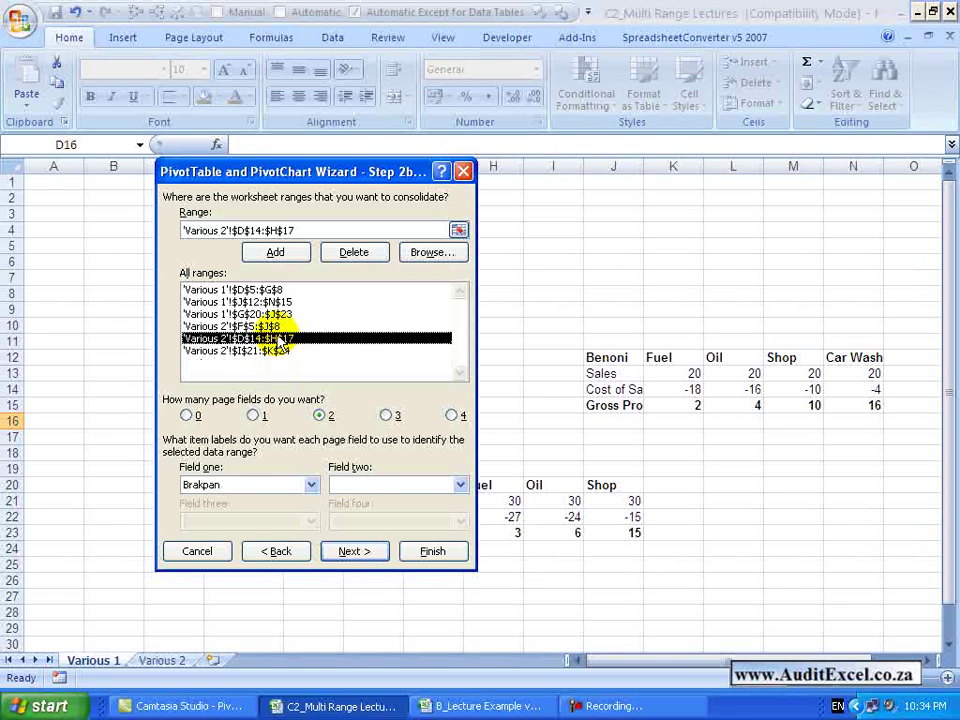
{"action": "left_click", "coordinate": [272, 326]}
{"action": "left_click", "coordinate": [272, 314]}
{"action": "left_click", "coordinate": [272, 302]}
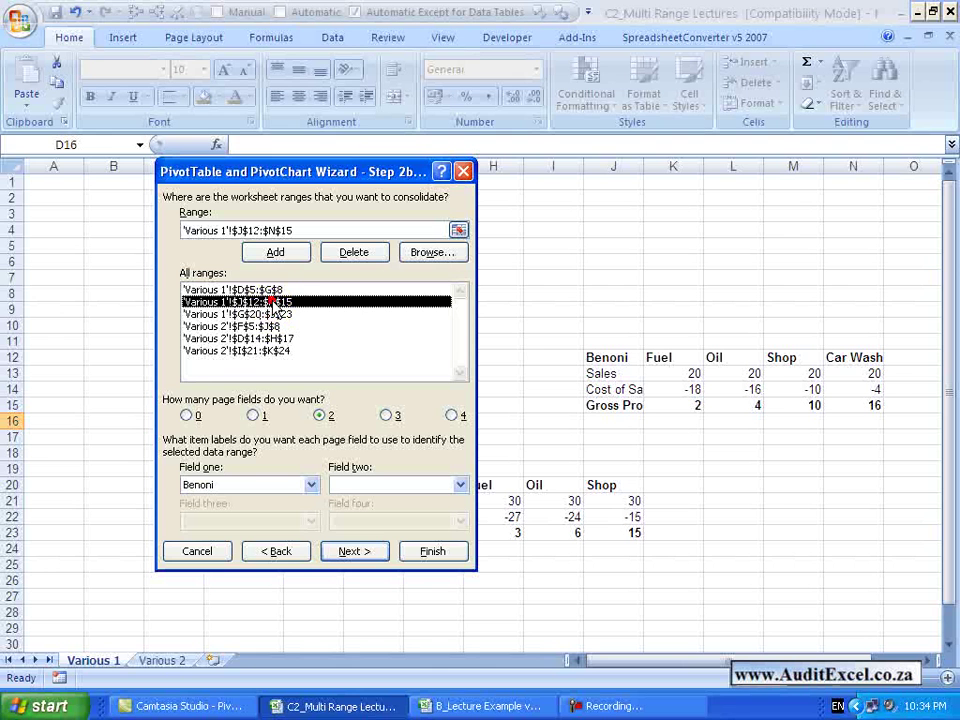
{"action": "left_click", "coordinate": [272, 290]}
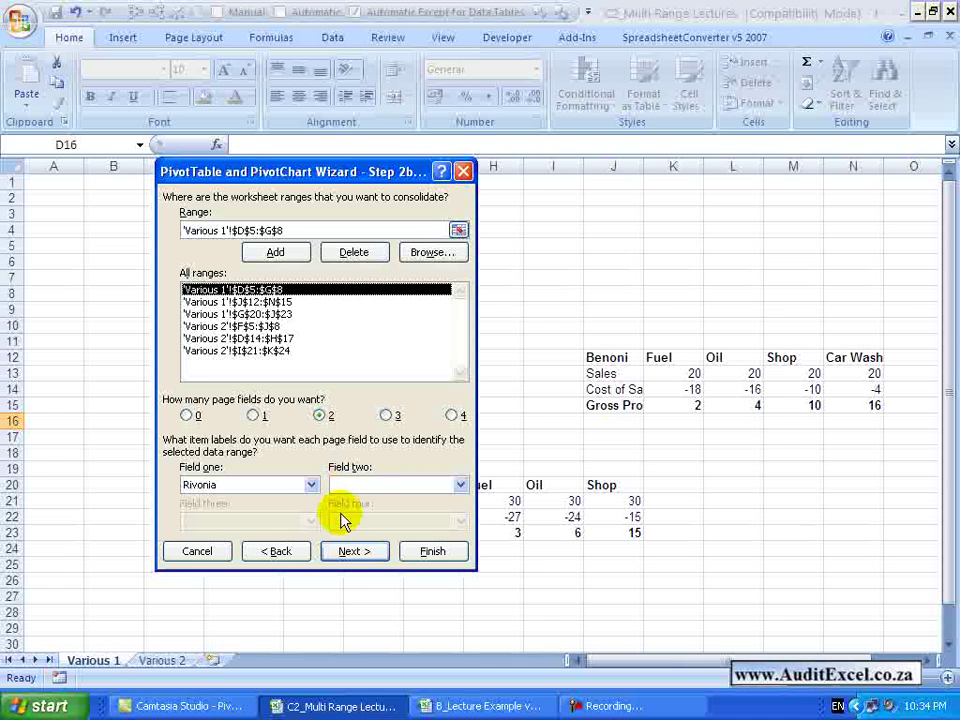
- Accept the ranges and create the PivotTable report on a new worksheet
{"action": "left_click", "coordinate": [365, 558]}
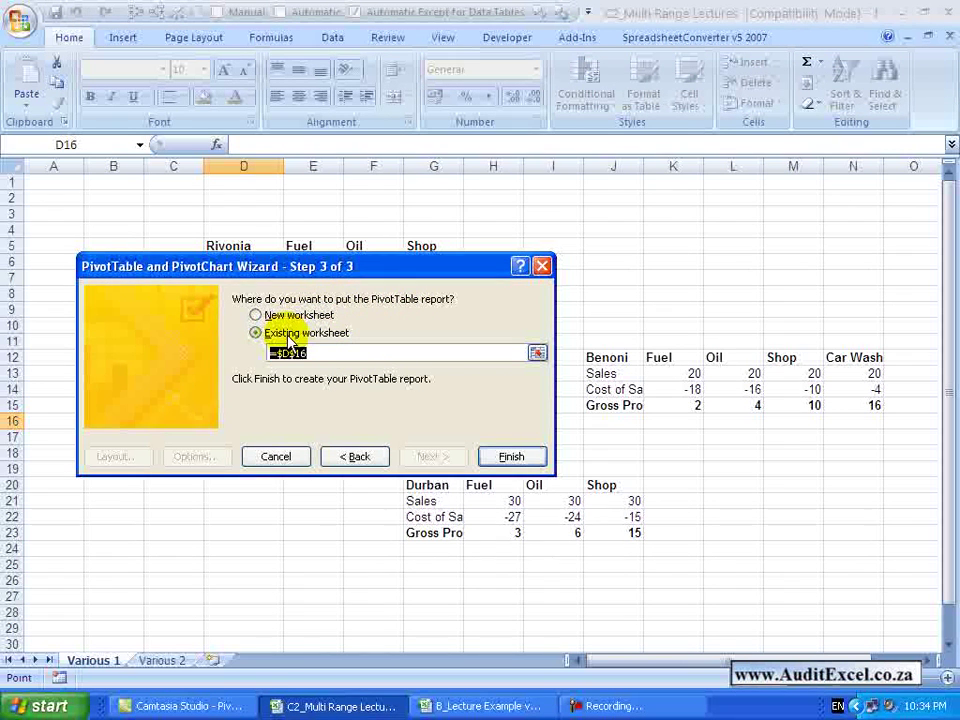
{"action": "left_click", "coordinate": [256, 316]}
{"action": "left_click", "coordinate": [257, 316]}
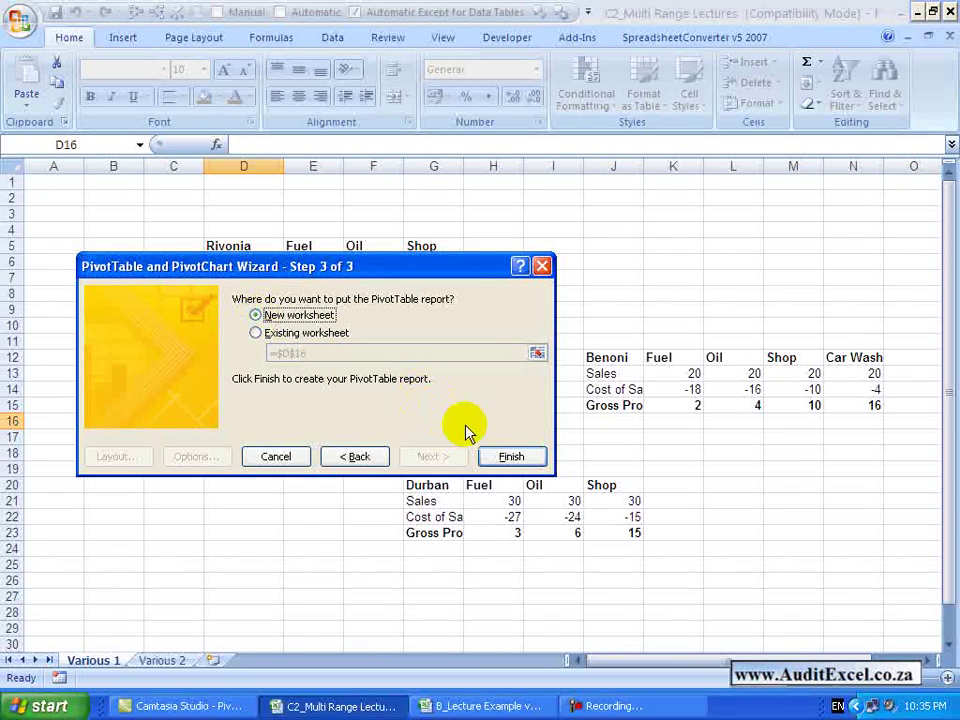
{"action": "left_click", "coordinate": [505, 462]}
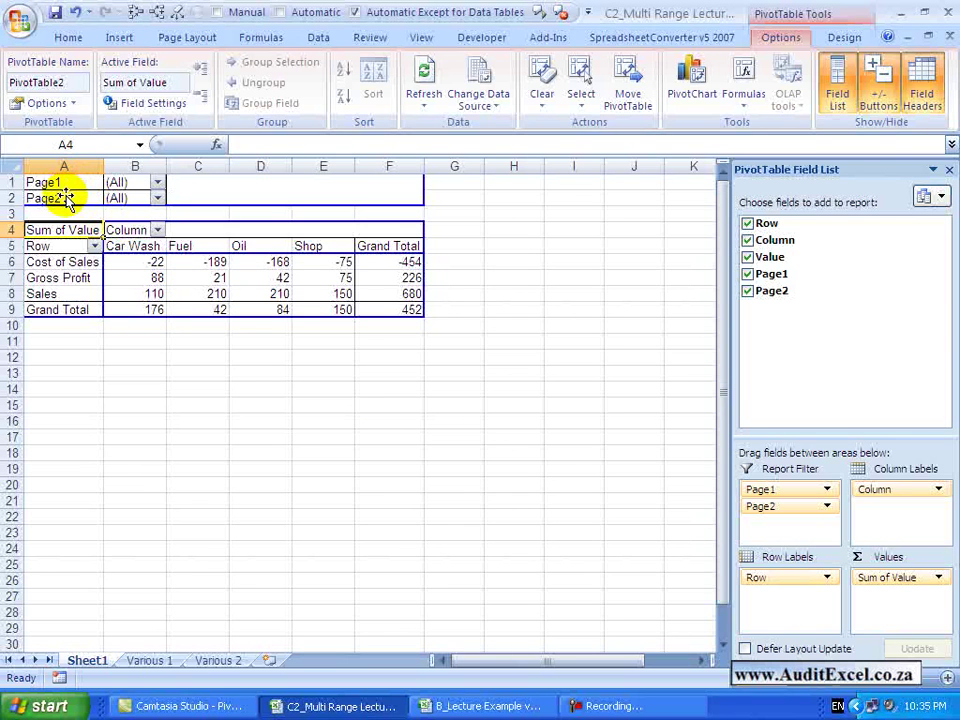
- Examine the branches offered by the Page1 report filter without changing its selection
{"action": "left_click", "coordinate": [158, 184]}
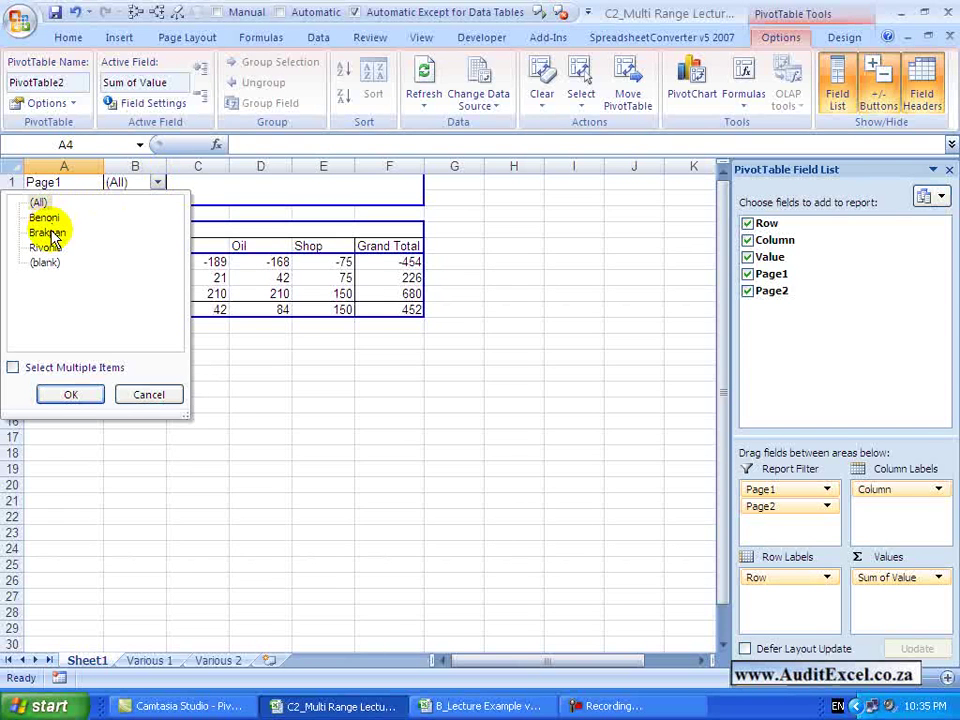
{"action": "left_click", "coordinate": [140, 394]}
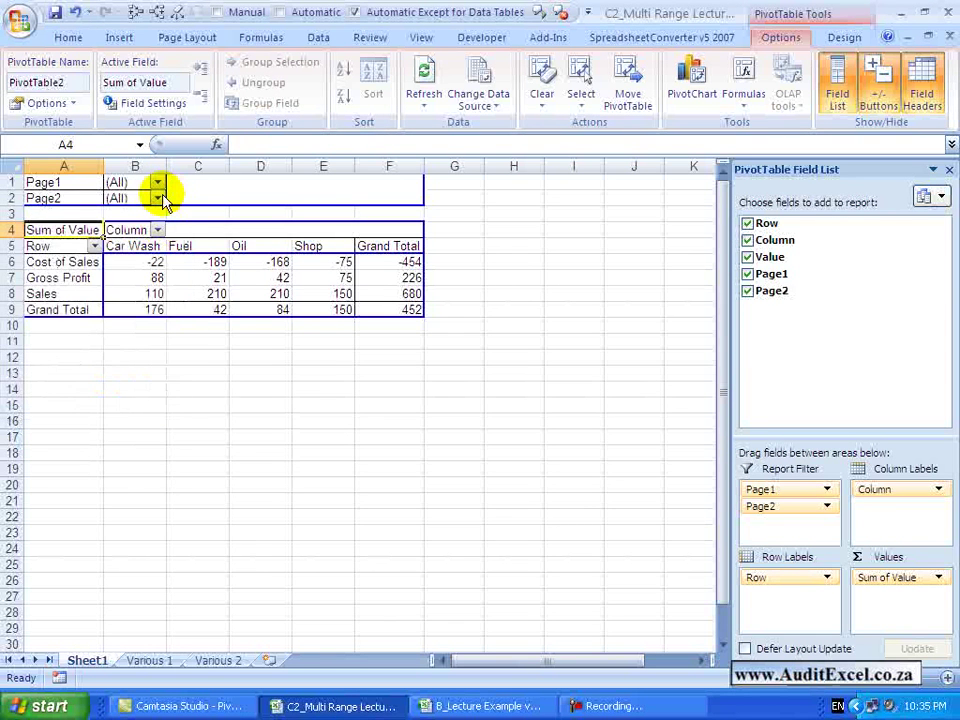
- Check the branches offered by the Page2 filter, and rename the report filters Page1 to Gauteng and Page2 to Natal
{"action": "left_click", "coordinate": [158, 198]}
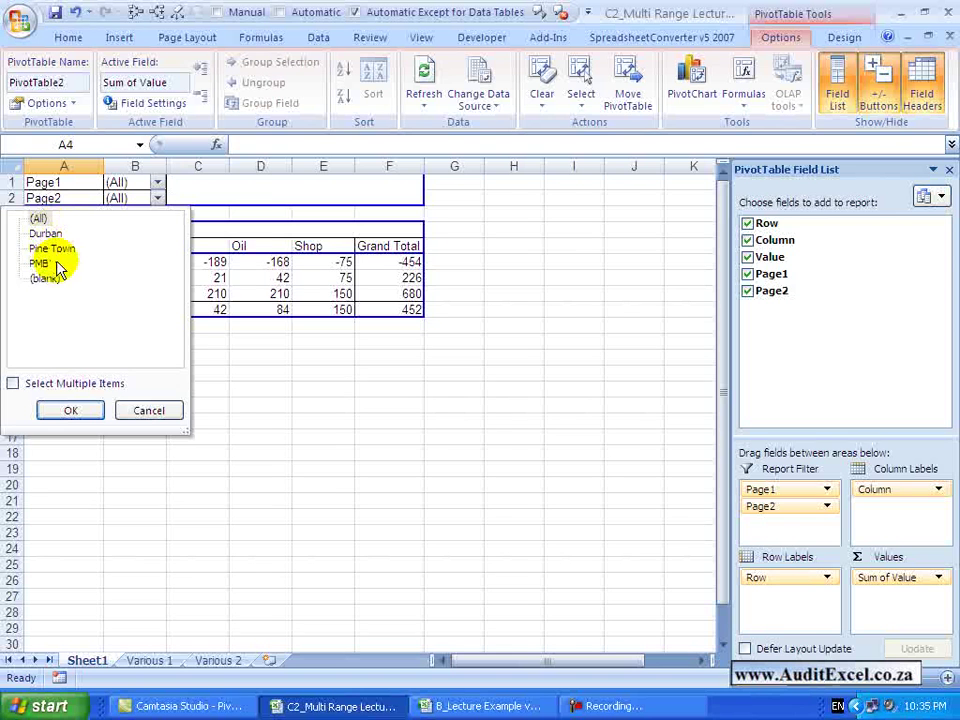
{"action": "left_click", "coordinate": [130, 405]}
{"action": "left_click", "coordinate": [62, 183]}
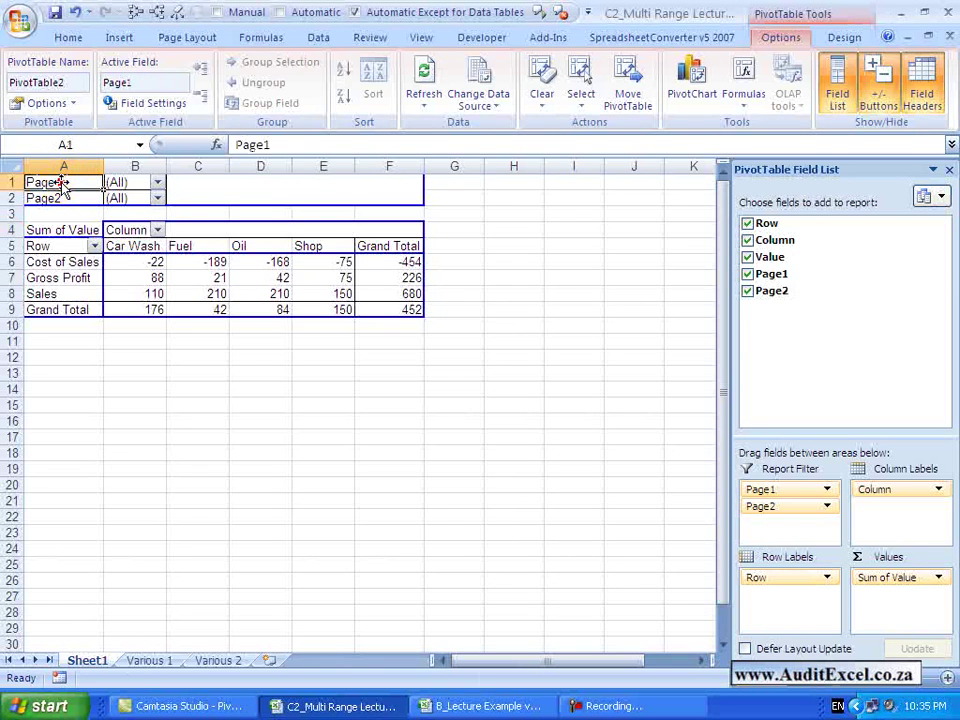
{"action": "type", "text": "Gauteng"}
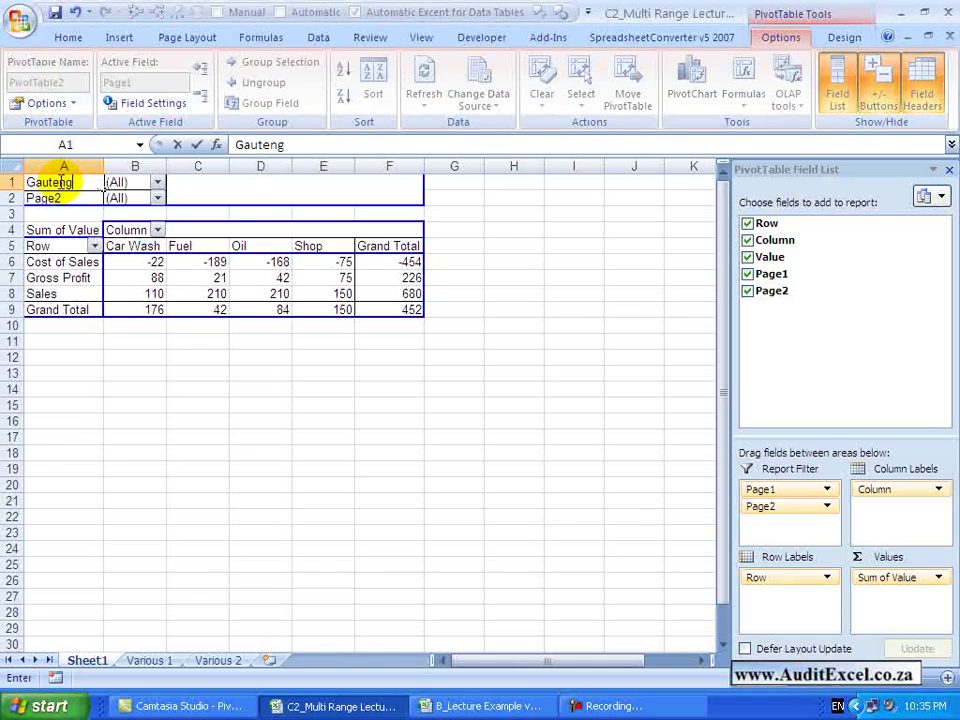
{"action": "key", "text": "Return"}
{"action": "type", "text": "N"}
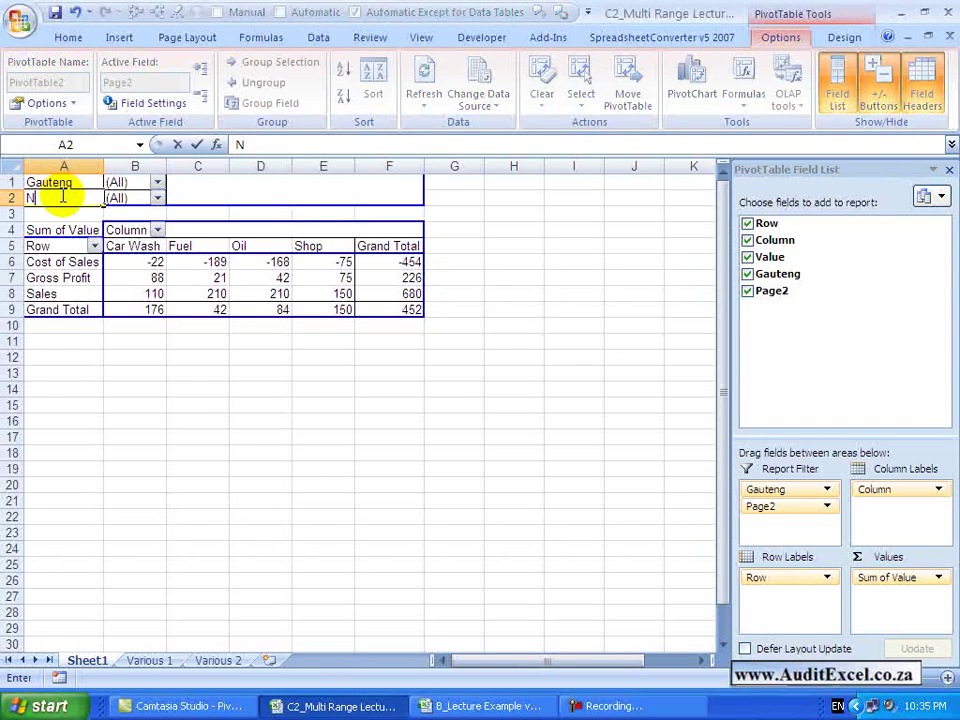
{"action": "type", "text": "atal"}
{"action": "key", "text": "Return"}
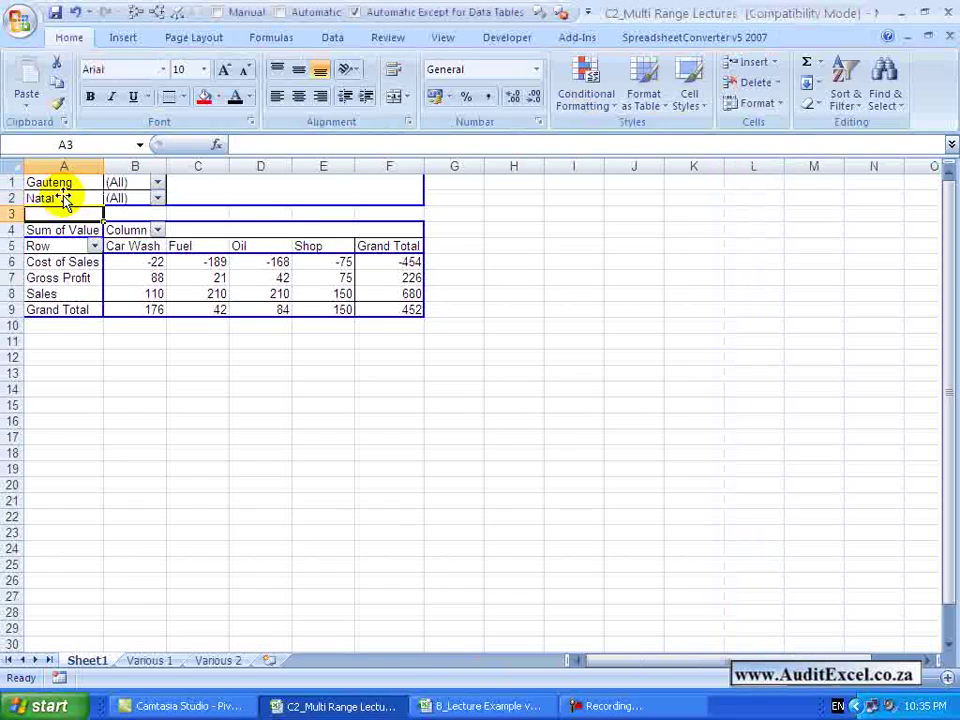
- Move the Sales row item above Cost of Sales so the PivotTable rows run Sales, Cost of Sales, Gross Profit
{"action": "left_click", "coordinate": [70, 264]}
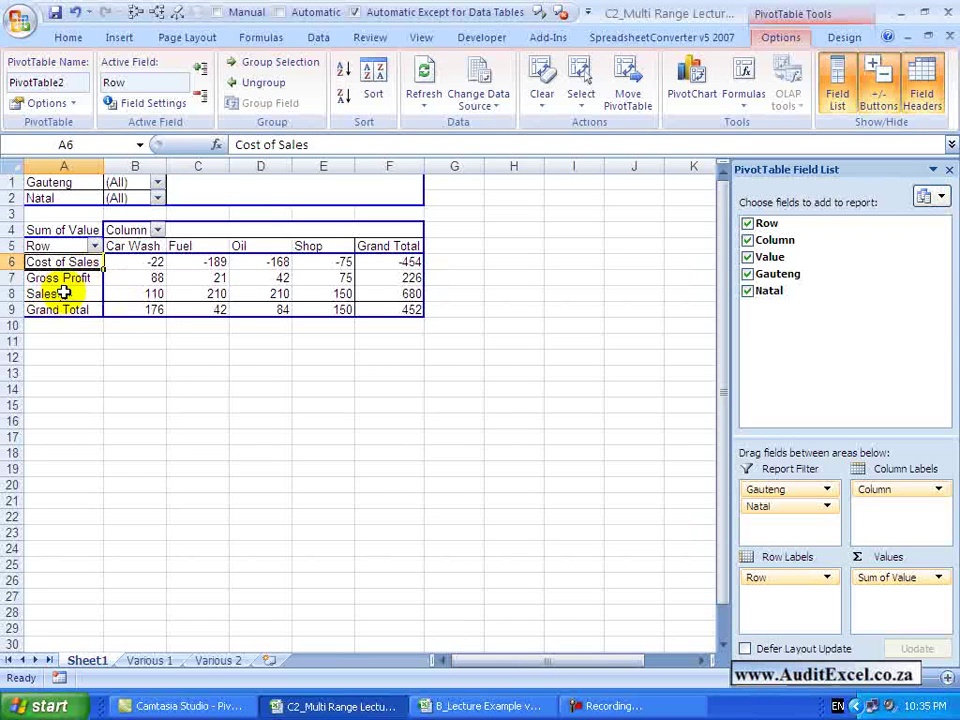
{"action": "left_click", "coordinate": [64, 293]}
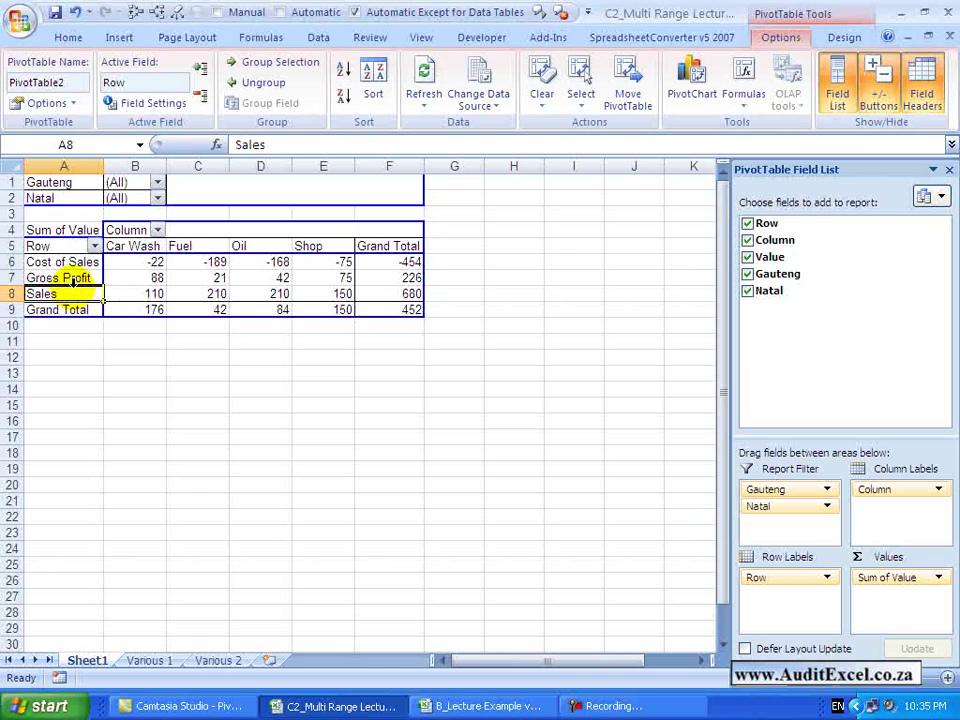
{"action": "left_click_drag", "start_coordinate": [72, 282], "coordinate": [72, 252]}
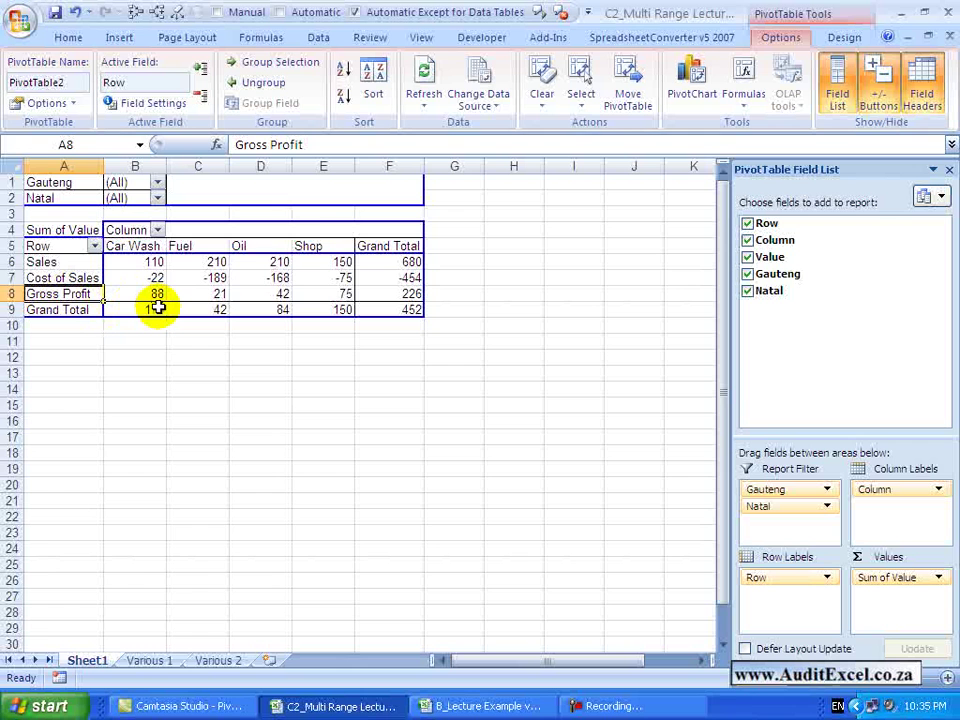
- Turn off the grand totals for rows in the PivotTable options
{"action": "right_click", "coordinate": [80, 277]}
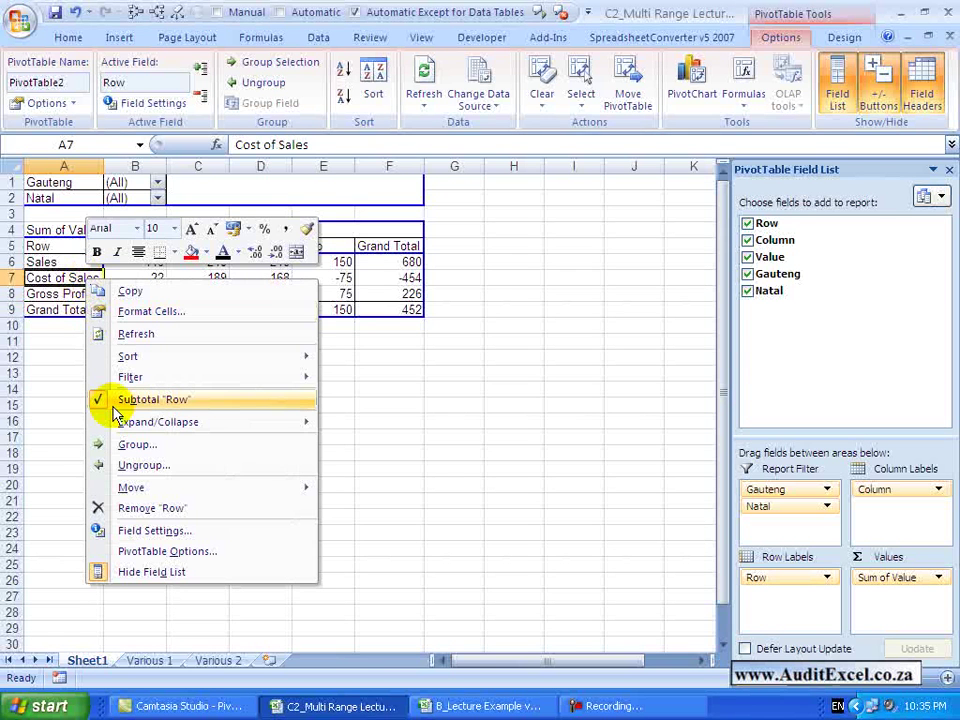
{"action": "left_click", "coordinate": [167, 551]}
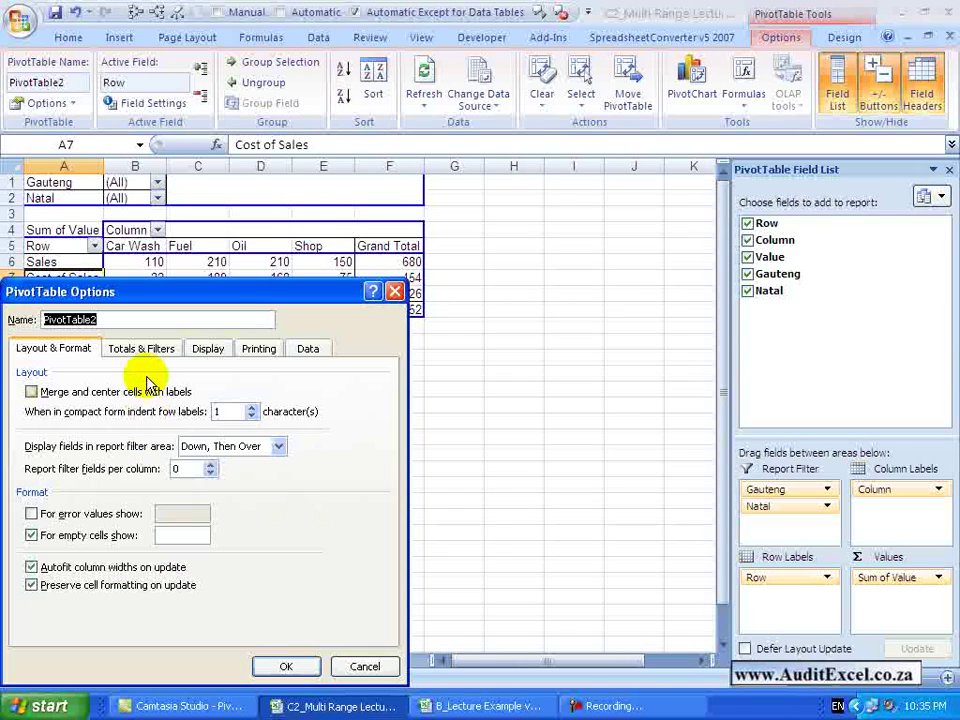
{"action": "left_click", "coordinate": [146, 350]}
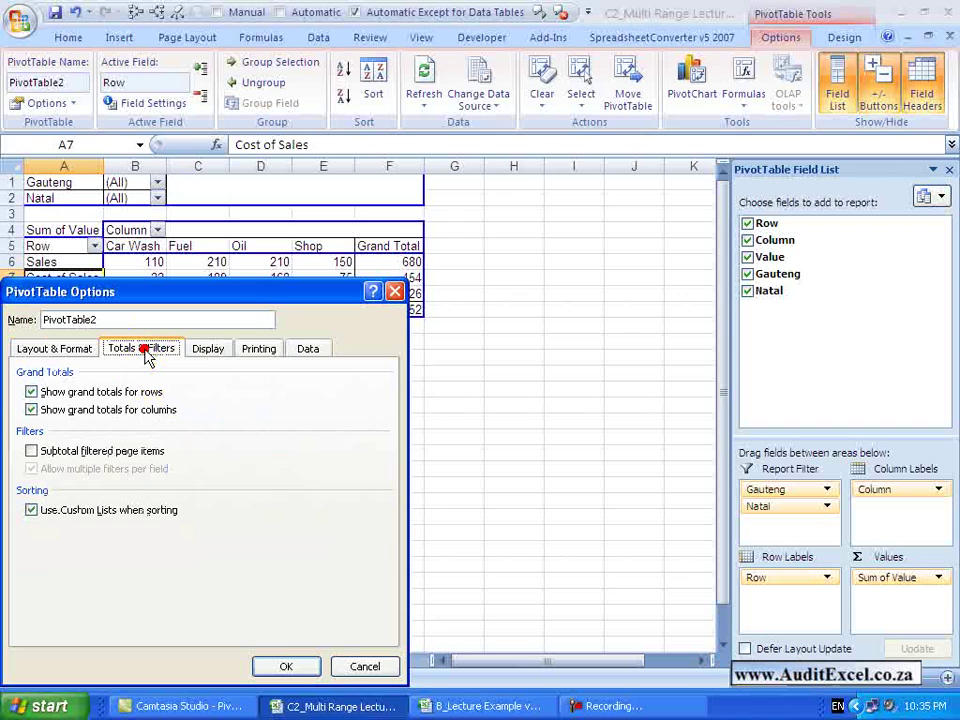
{"action": "left_click", "coordinate": [31, 392]}
{"action": "left_click", "coordinate": [31, 410]}
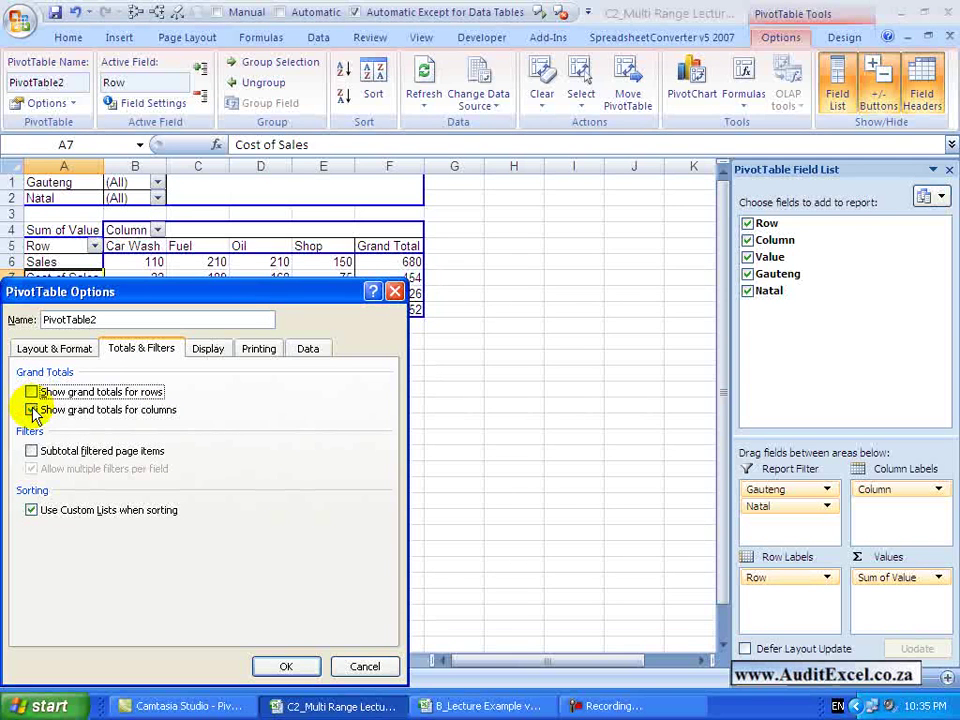
{"action": "left_click", "coordinate": [264, 666]}
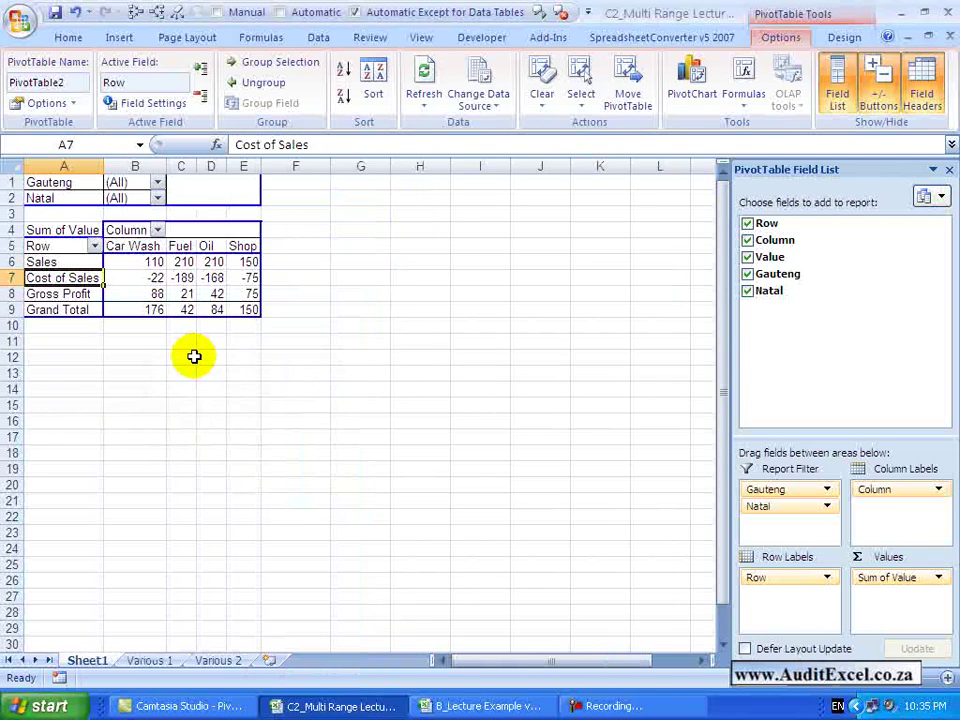
- Turn off the grand totals for columns in the PivotTable options
{"action": "right_click", "coordinate": [146, 277]}
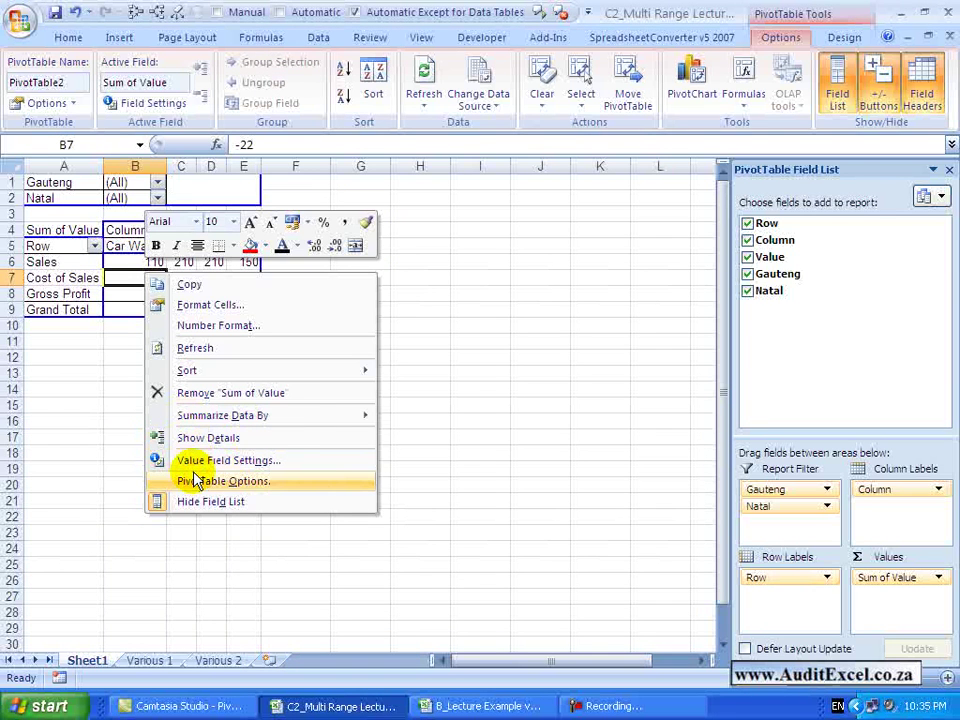
{"action": "left_click", "coordinate": [197, 481]}
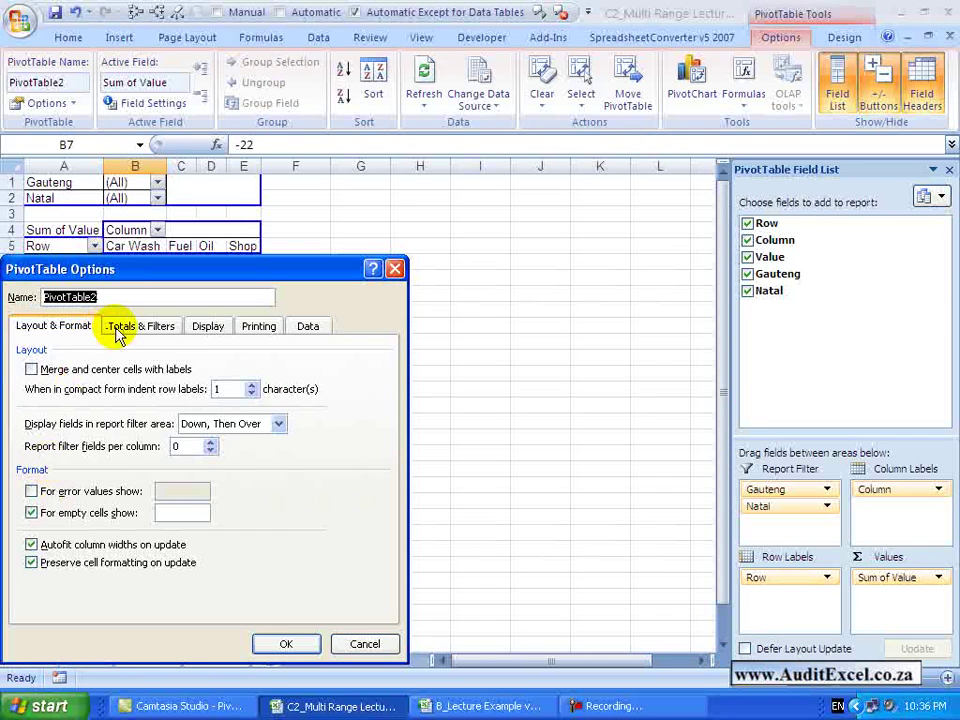
{"action": "left_click", "coordinate": [115, 326]}
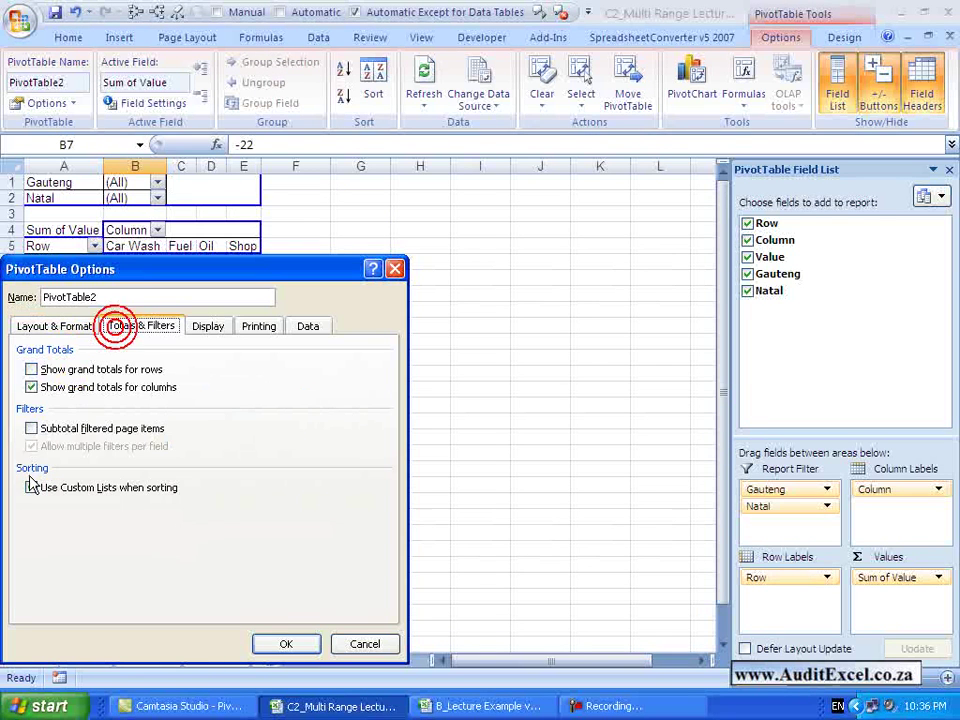
{"action": "left_click", "coordinate": [31, 387]}
{"action": "left_click", "coordinate": [276, 643]}
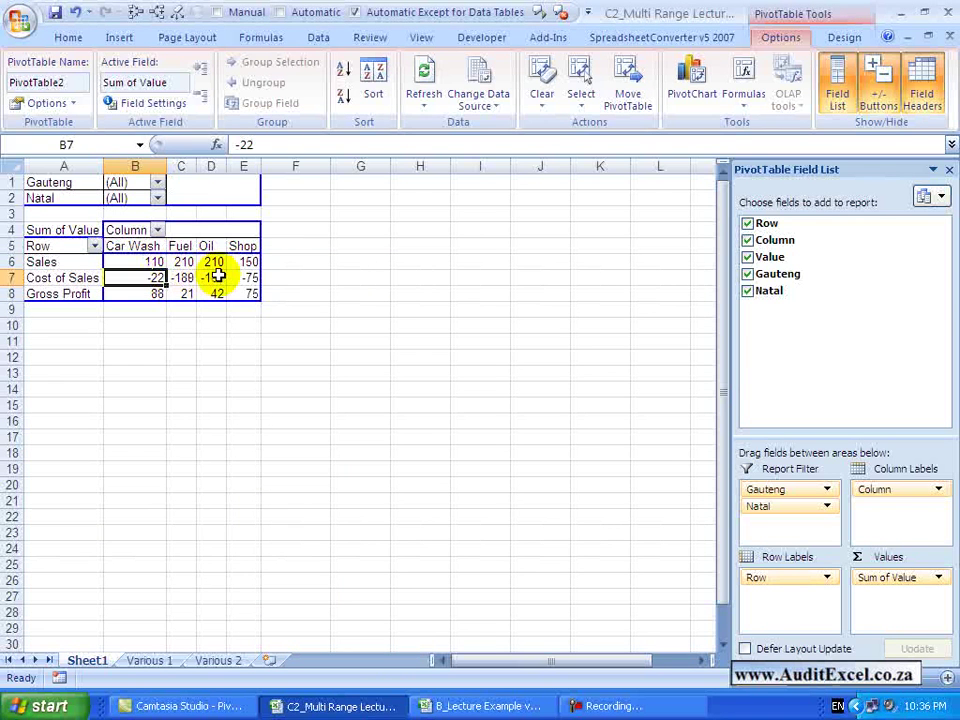
- Filter the PivotTable to Benoni in the Gauteng report filter and to (blank) in the Natal report filter
{"action": "mouse_move", "coordinate": [218, 276]}
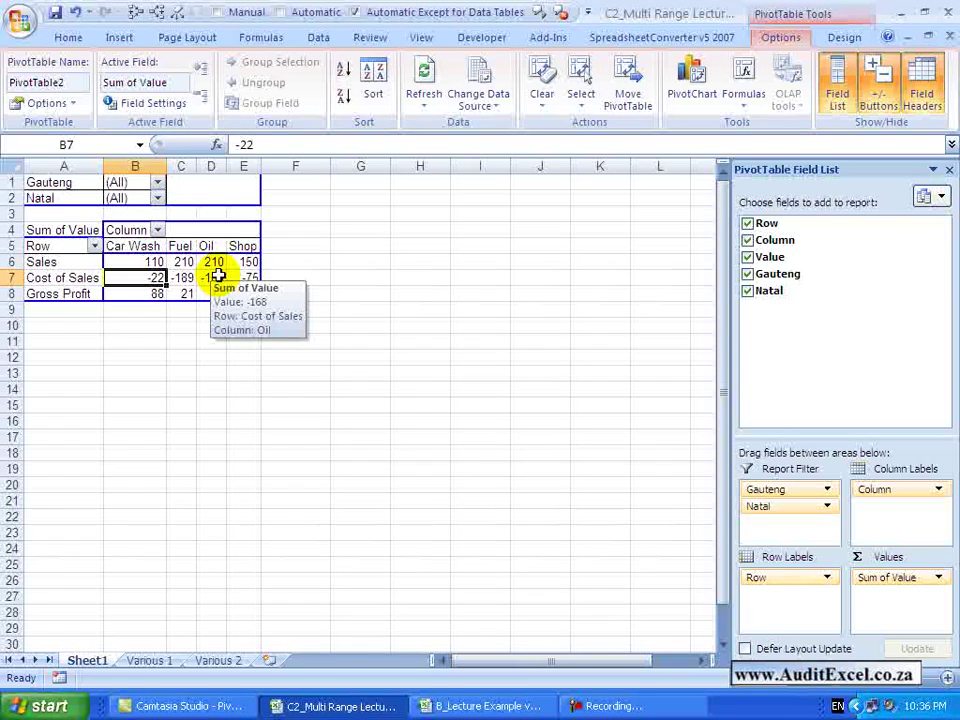
{"action": "left_click", "coordinate": [159, 184]}
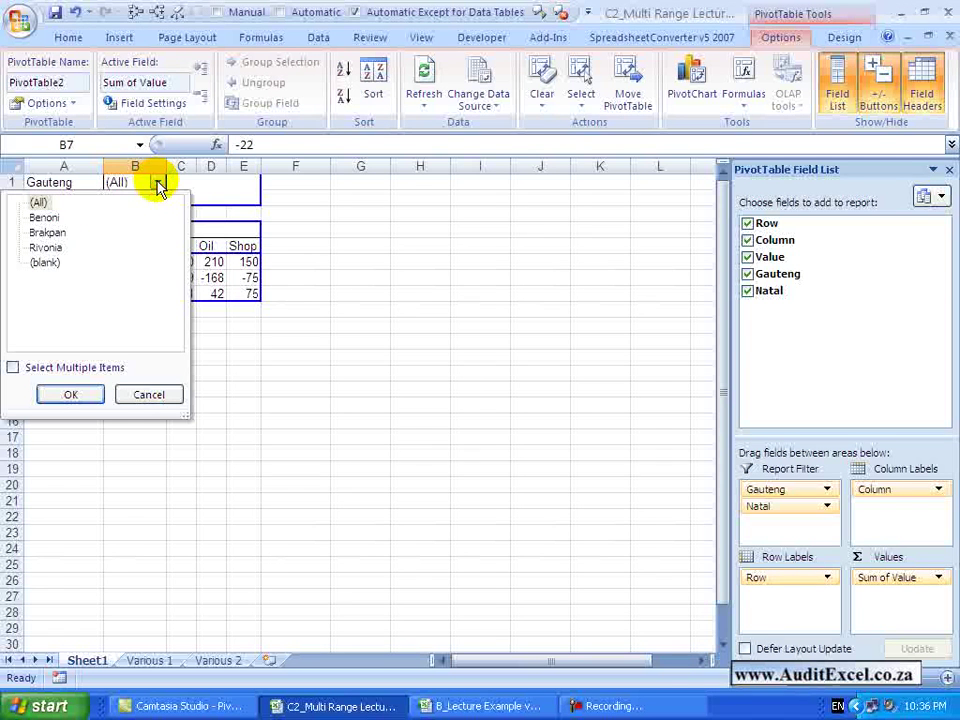
{"action": "left_click", "coordinate": [55, 222]}
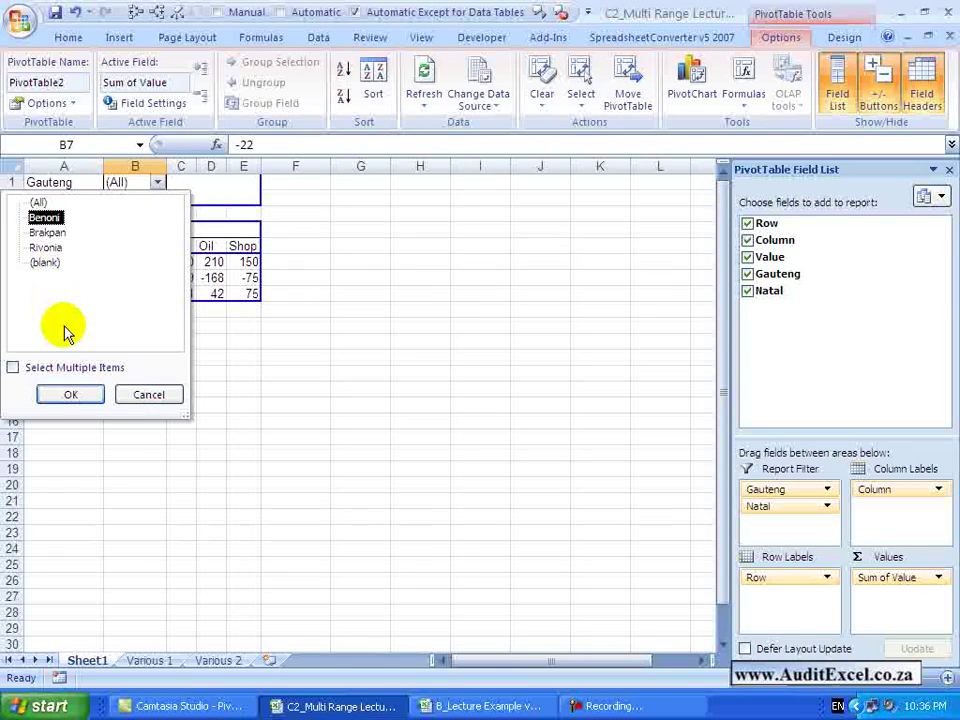
{"action": "left_click", "coordinate": [74, 395]}
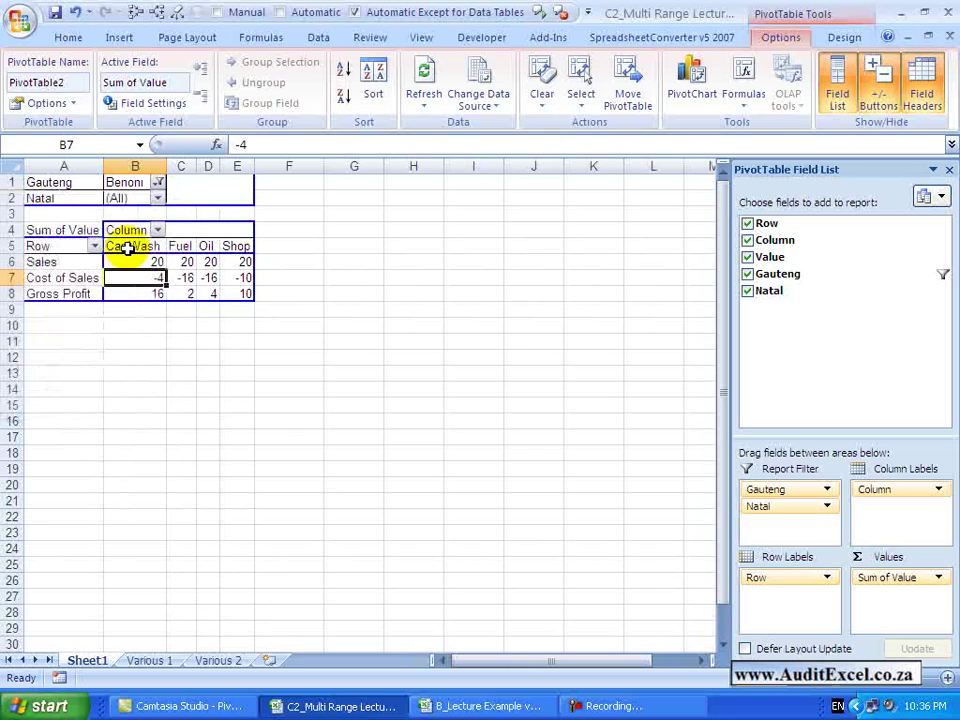
{"action": "left_click", "coordinate": [157, 198]}
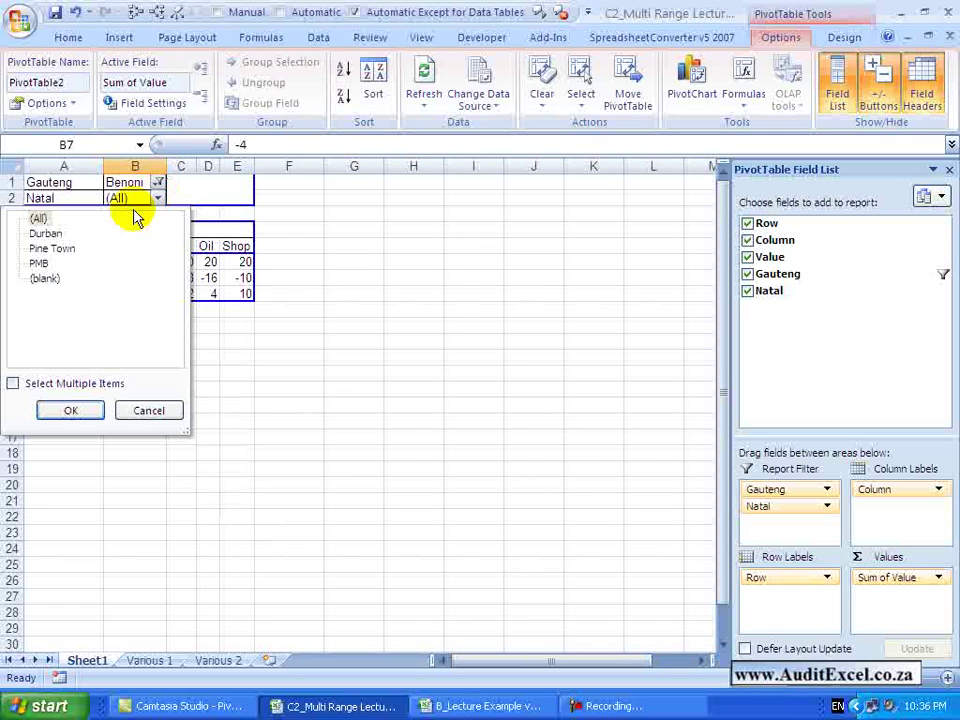
{"action": "left_click", "coordinate": [45, 278]}
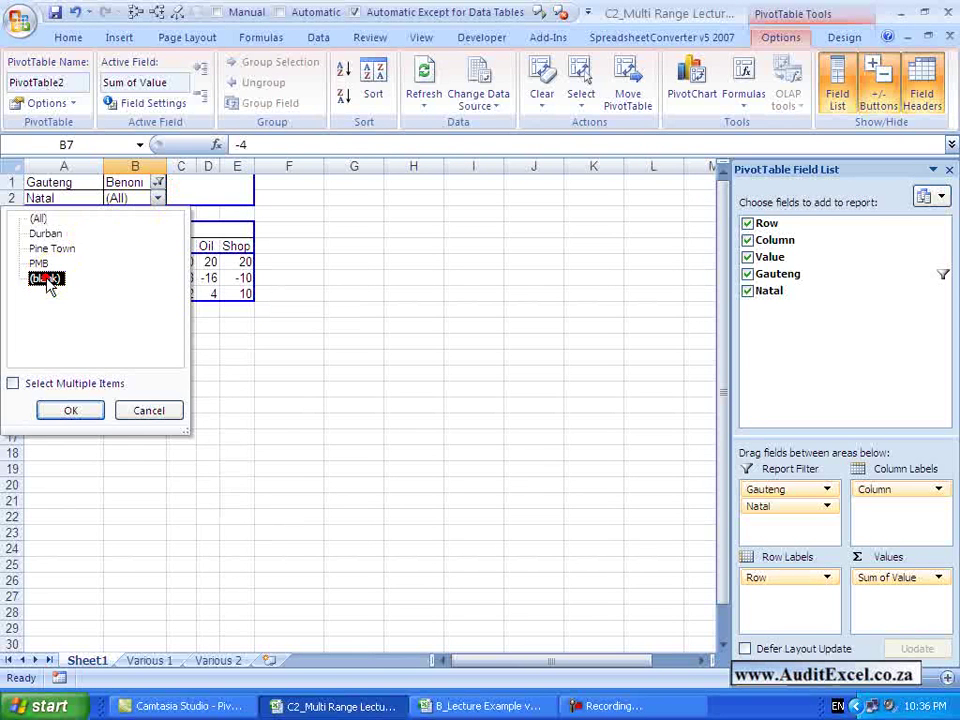
{"action": "left_click", "coordinate": [71, 409]}
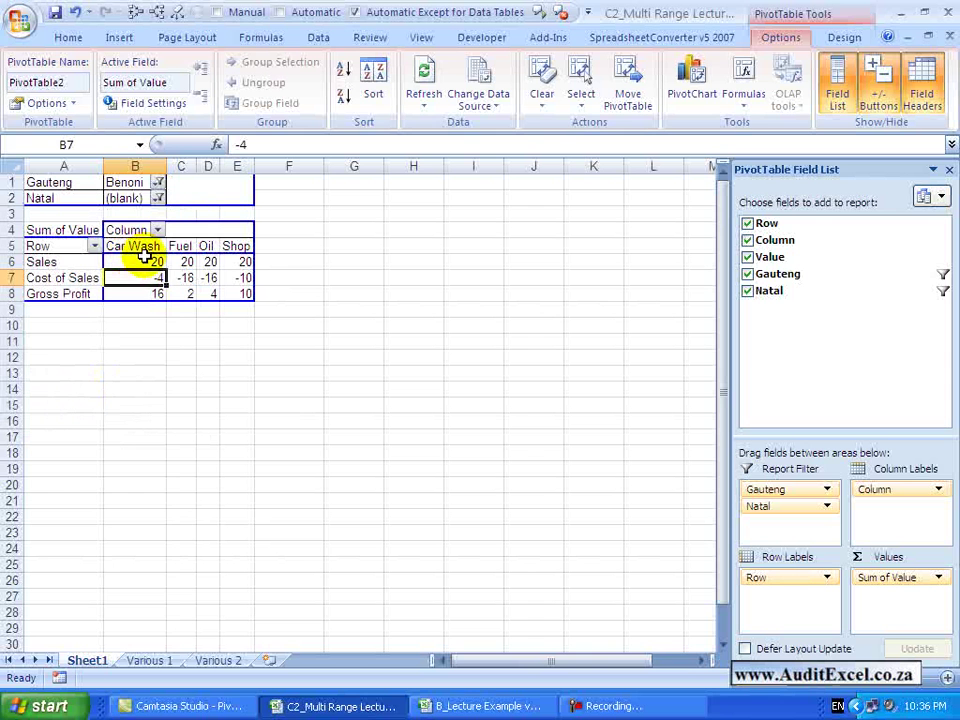
- Compare the filtered PivotTable figures with the Benoni source table on the Various 1 sheet
{"action": "left_click", "coordinate": [148, 662]}
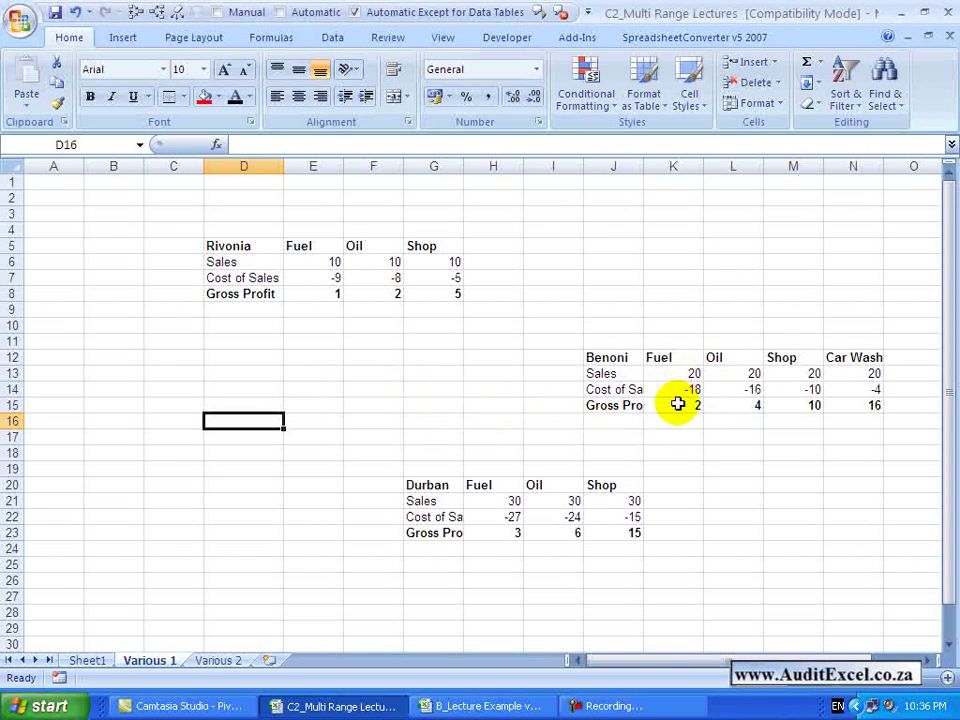
{"action": "left_click", "coordinate": [89, 661]}
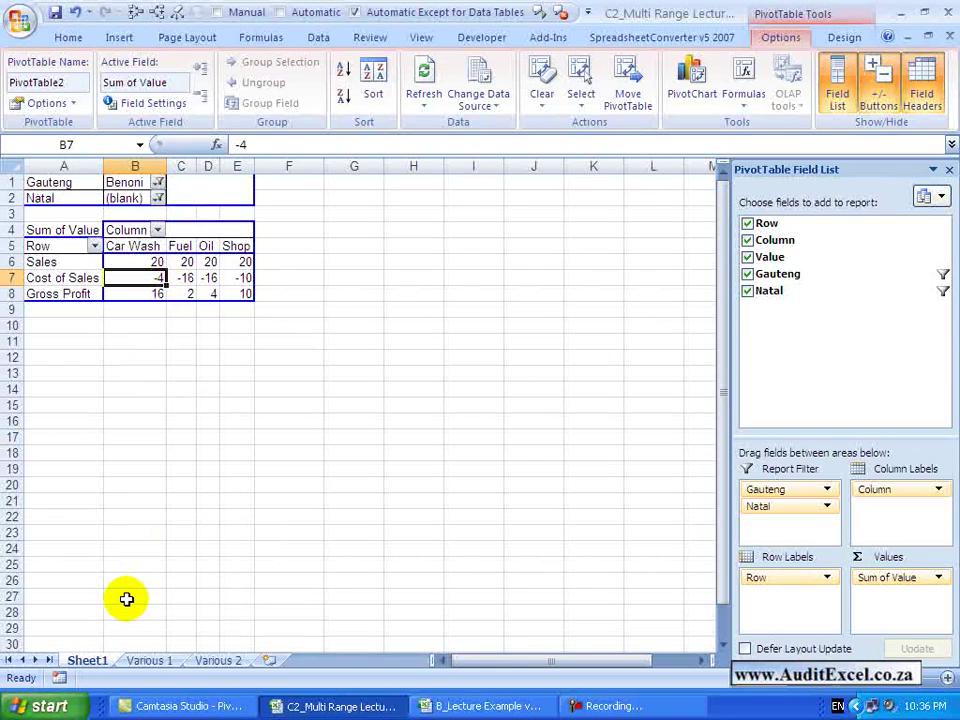
{"action": "key", "text": "ctrl+Page_Down"}
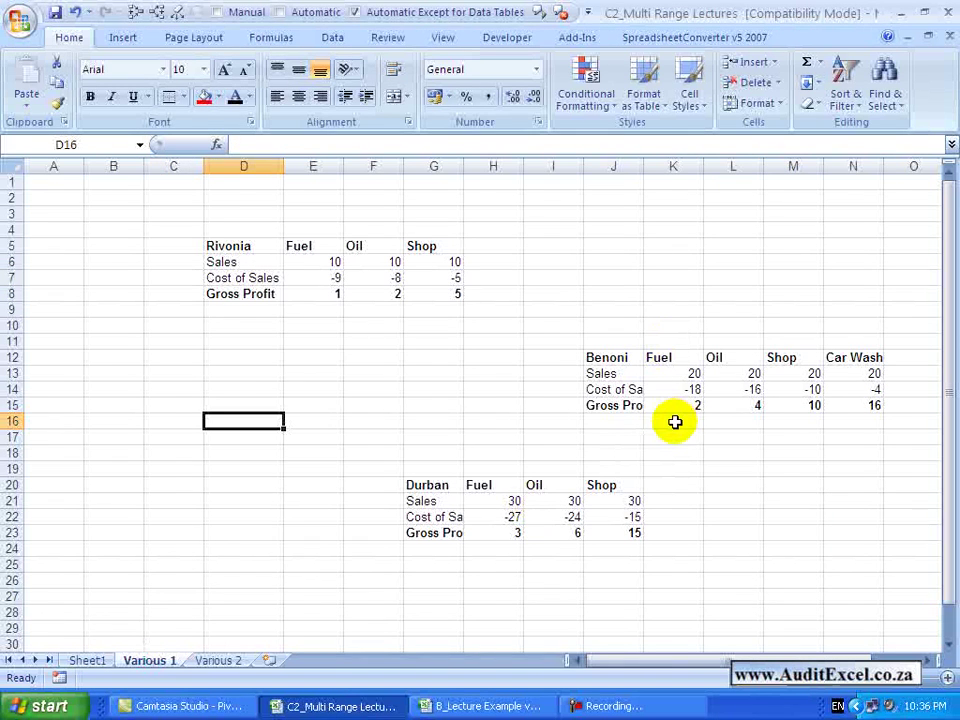
{"action": "left_click", "coordinate": [90, 659]}
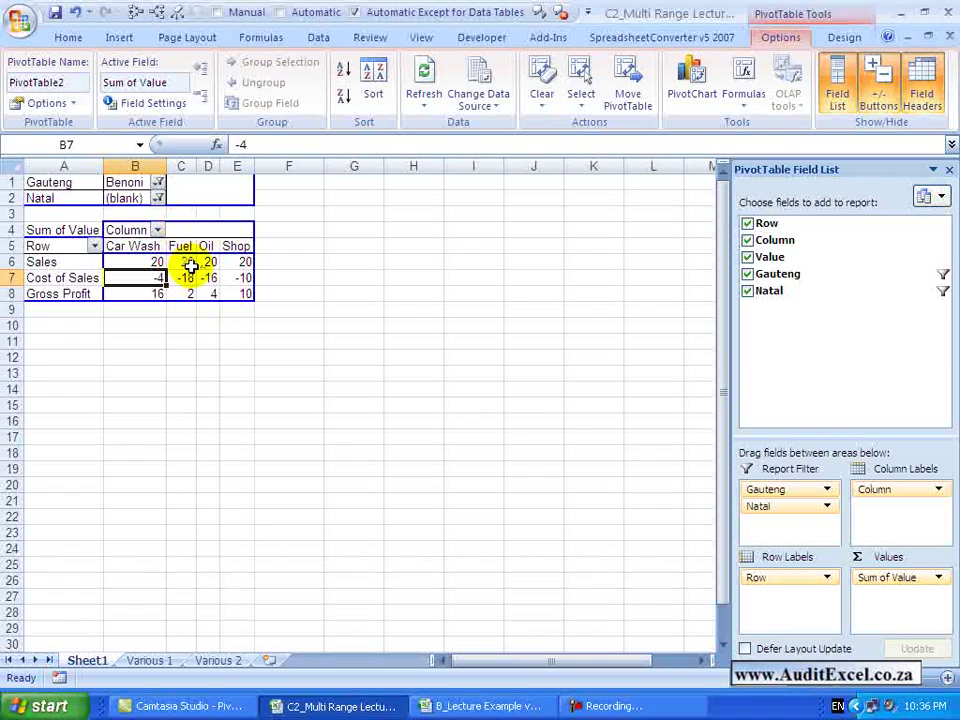
{"action": "mouse_move", "coordinate": [175, 268]}
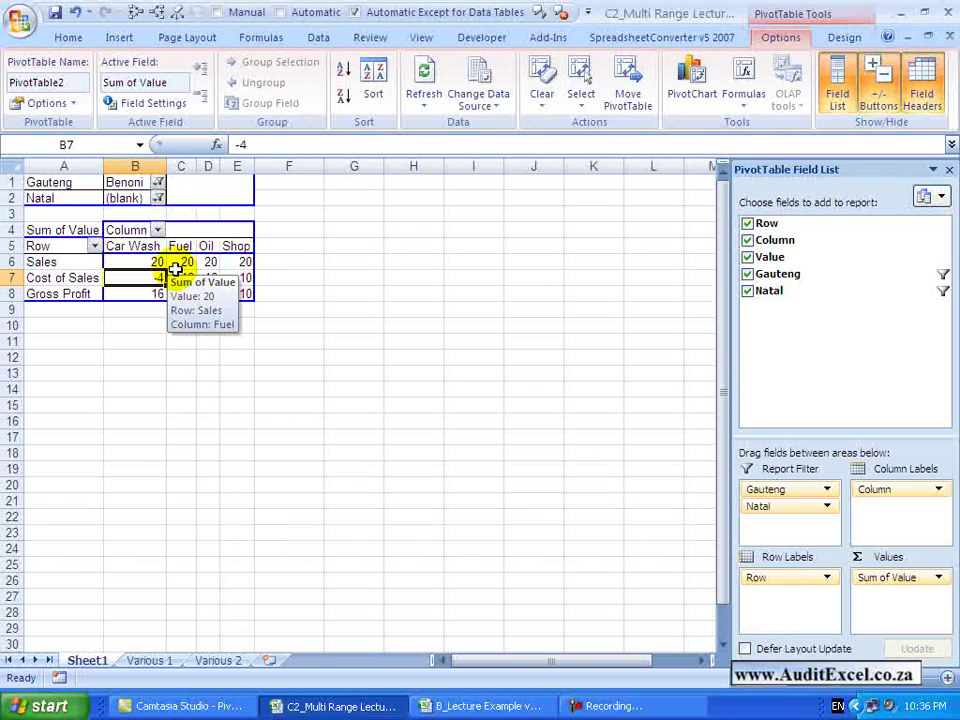